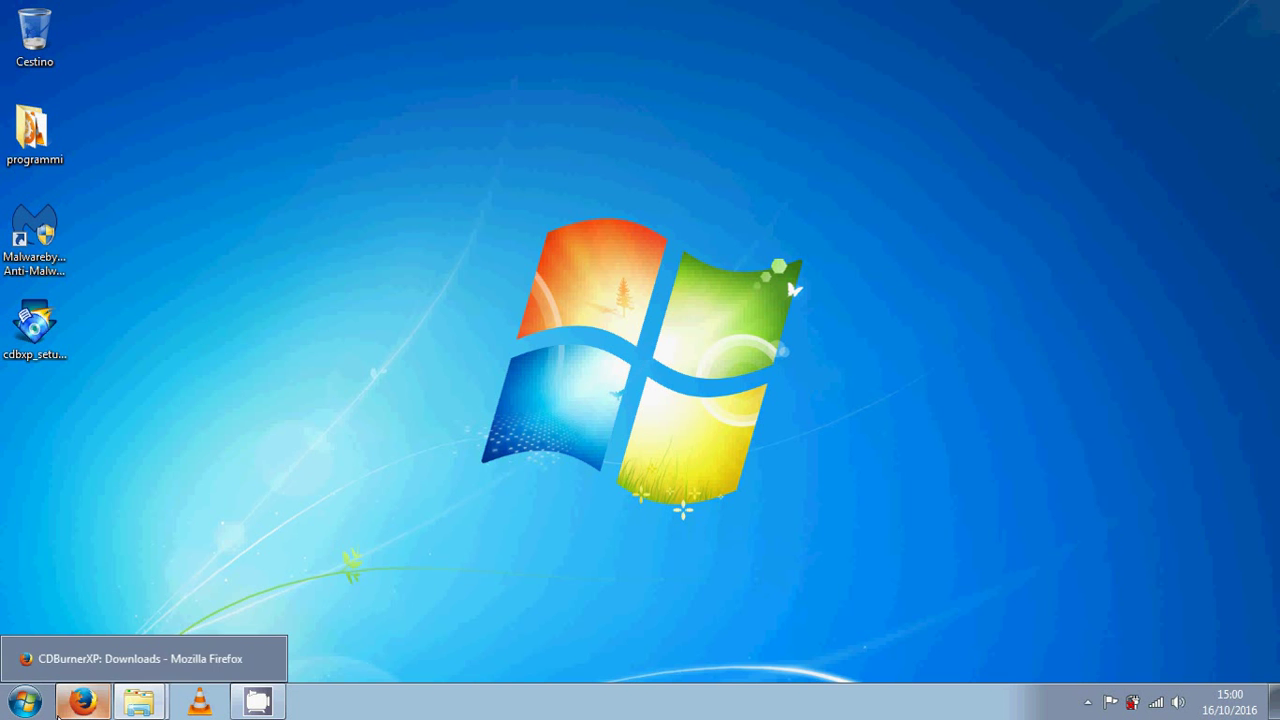
# - Switch to Firefox and show the additional download options for the latest CDBurnerXP version
pyautogui.click(57, 708)
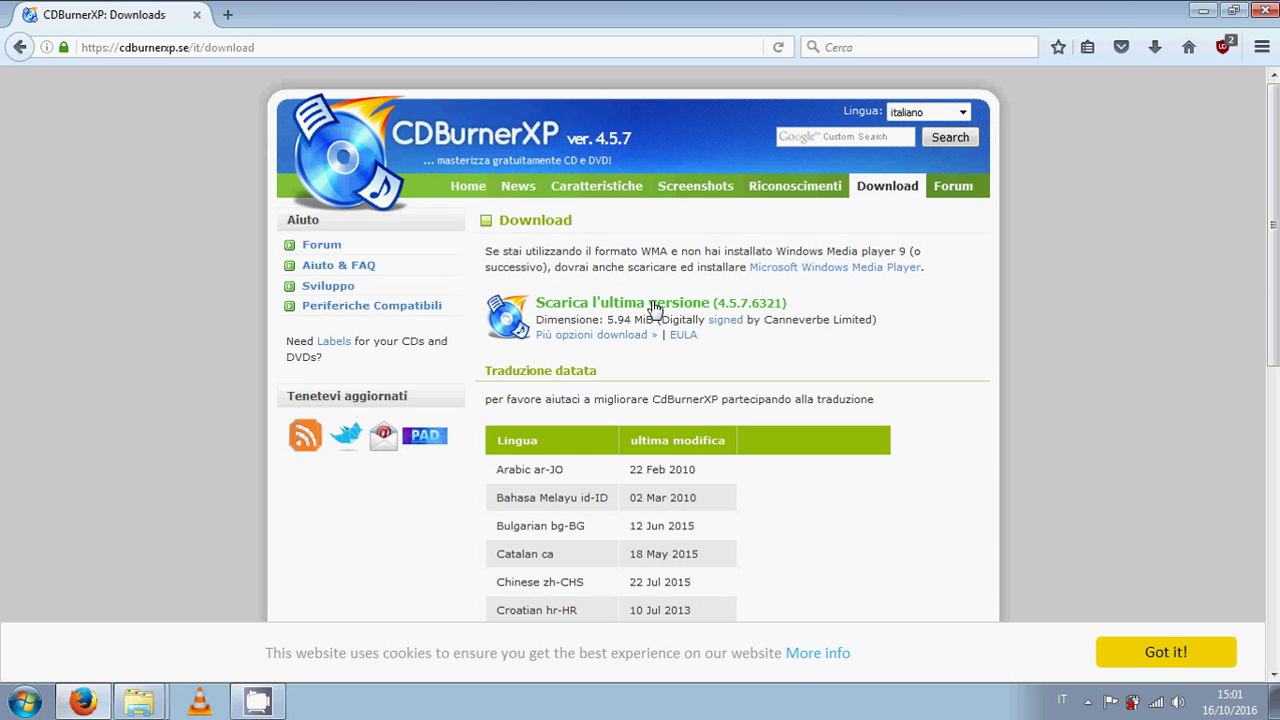
pyautogui.click(601, 336)
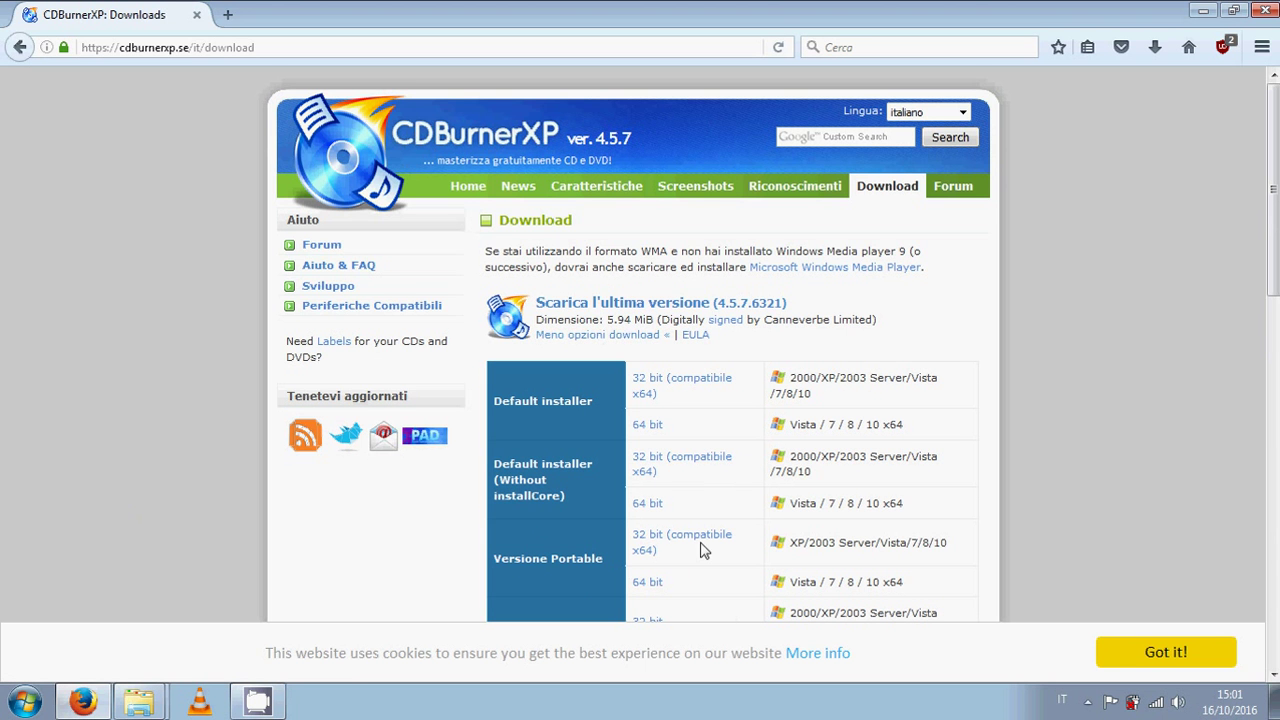
pyautogui.moveTo(1272, 235); pyautogui.dragTo(1272, 313)
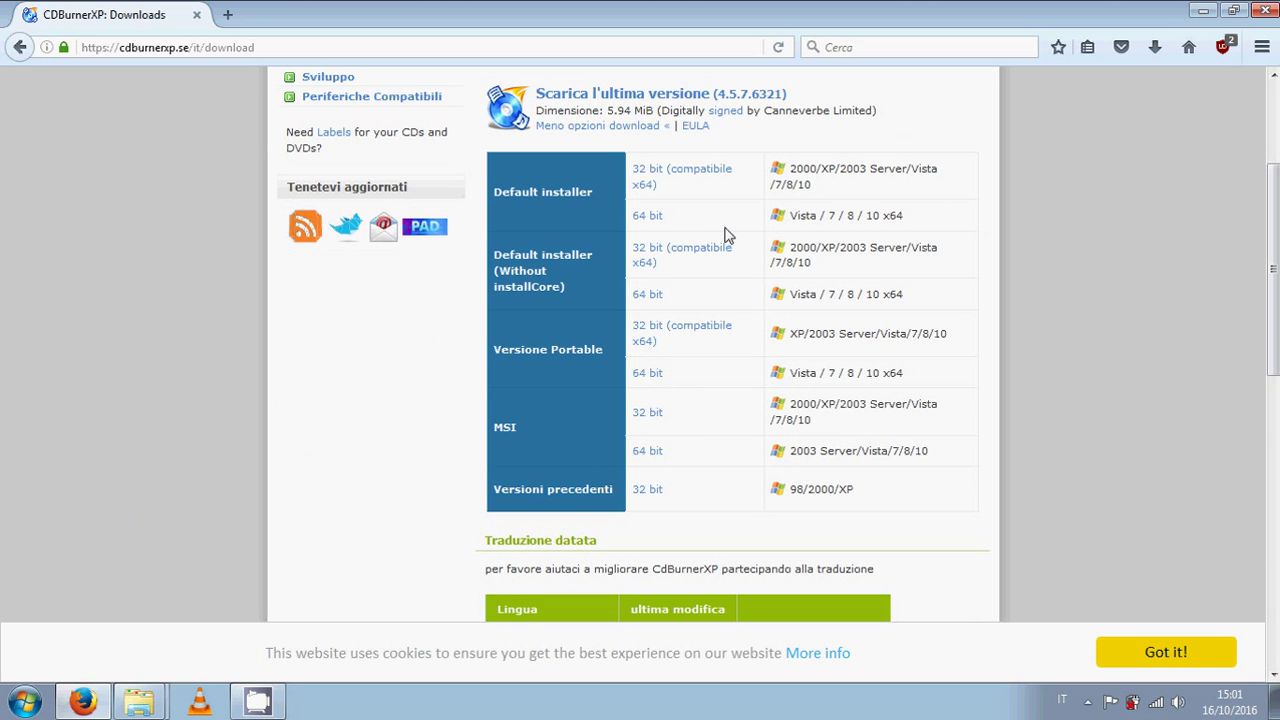
# - Request the download of the latest CDBurnerXP version, cancel saving the file and minimise the browser
pyautogui.click(632, 103)
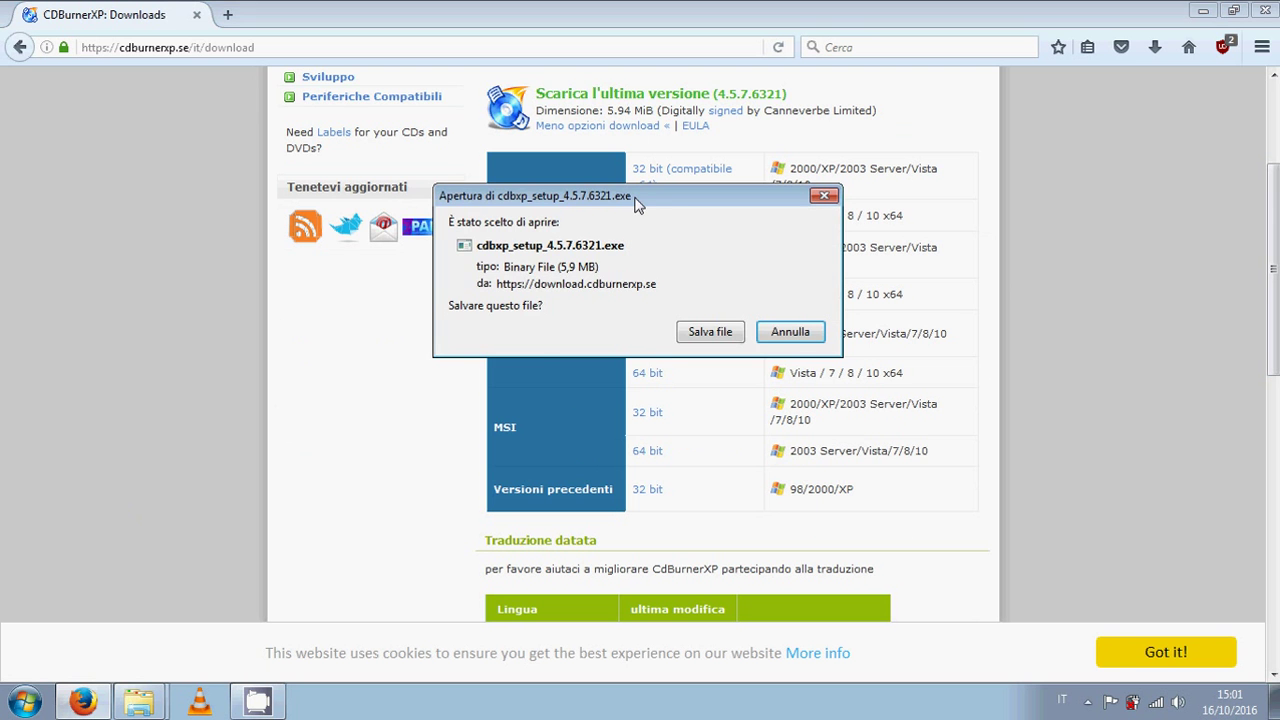
pyautogui.click(790, 332)
pyautogui.click(1202, 11)
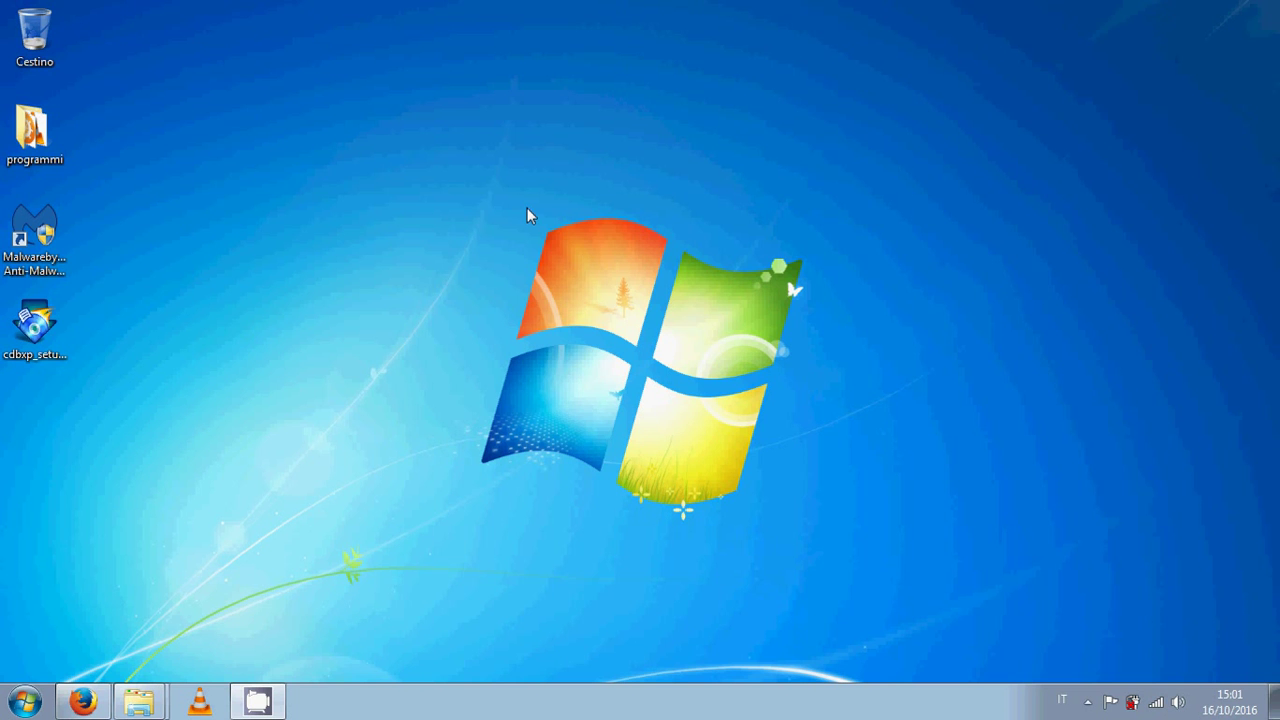
# - Run the CDBurnerXP setup file from the desktop and accept the terms of its licence agreement
pyautogui.doubleClick(57, 336)
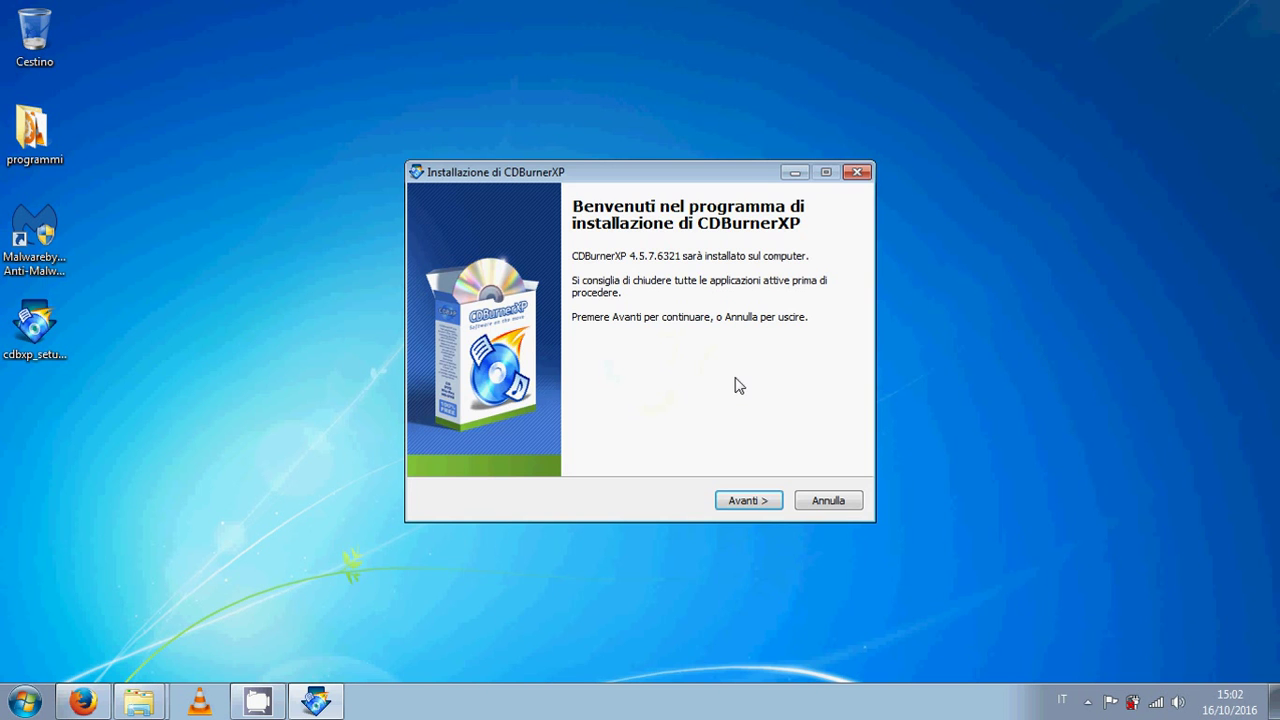
pyautogui.click(757, 502)
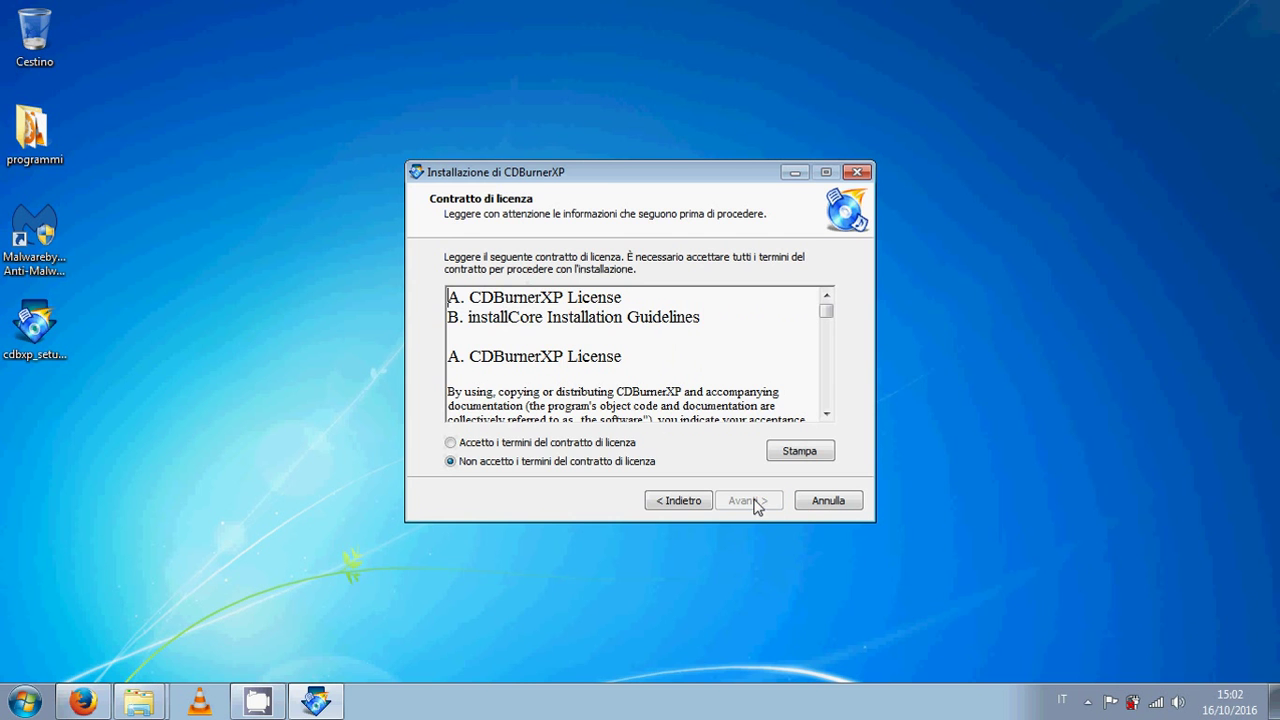
pyautogui.click(565, 445)
# - Continue with the default installation folder C:\Program Files\CDBurnerXP and decline the Yahoo Search Offer
pyautogui.click(746, 502)
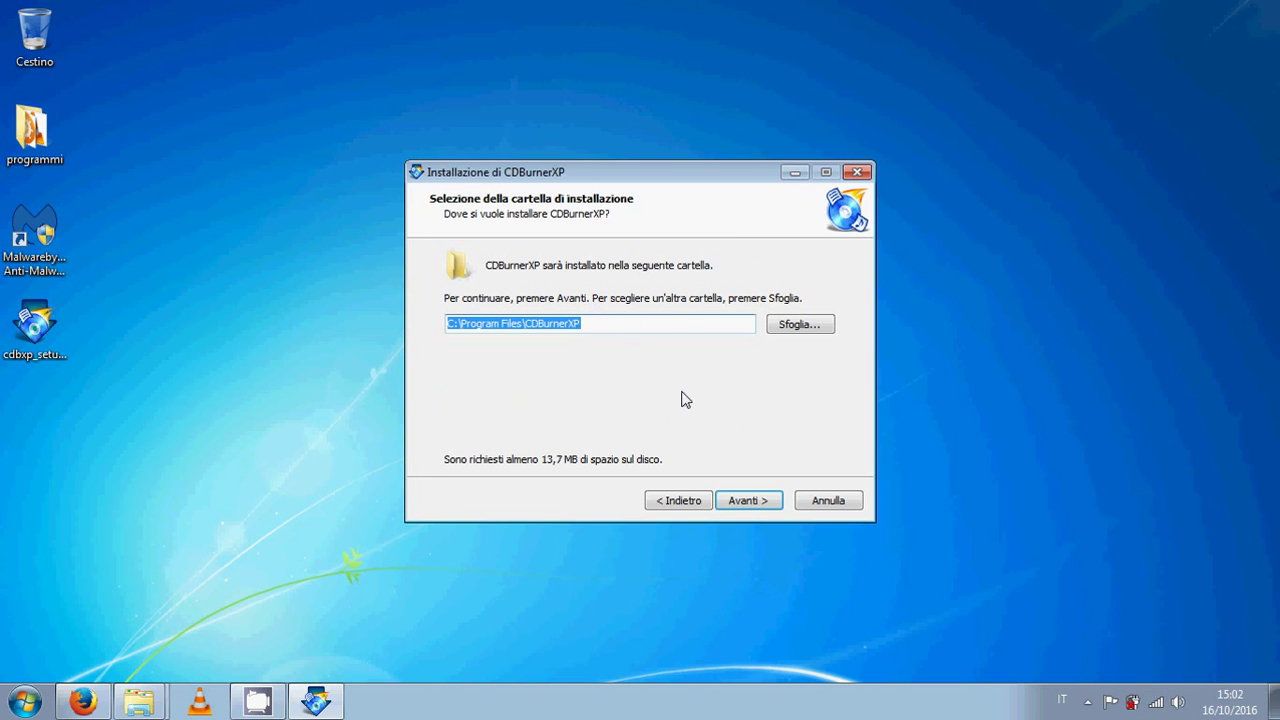
pyautogui.click(740, 504)
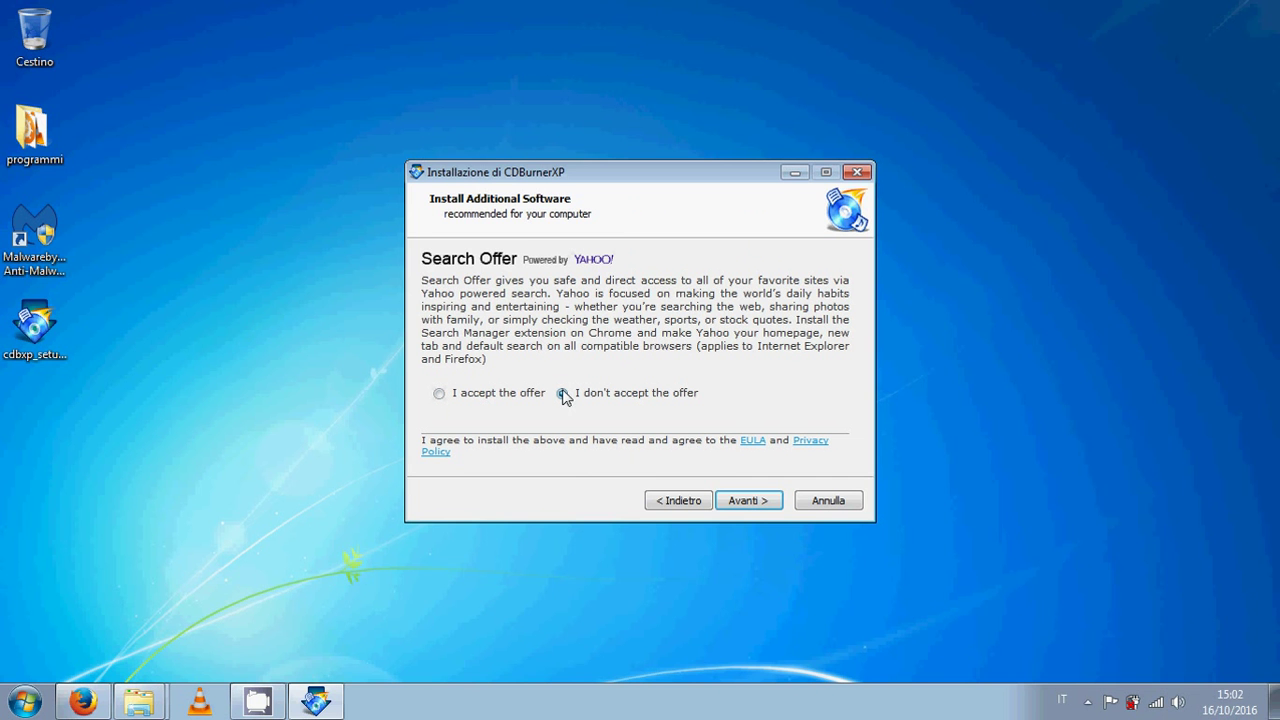
pyautogui.click(740, 503)
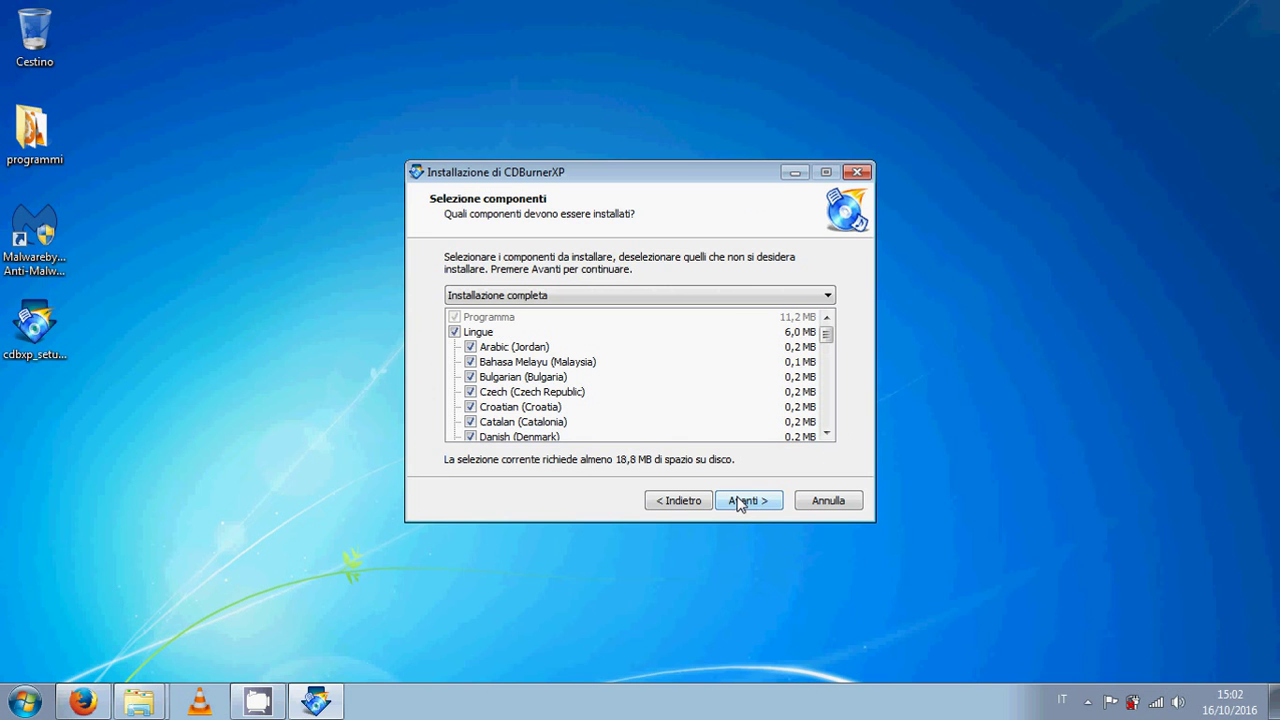
# - Choose the minimal installation (Installazione minima) and add the Italian (Italy) language component
pyautogui.click(749, 296)
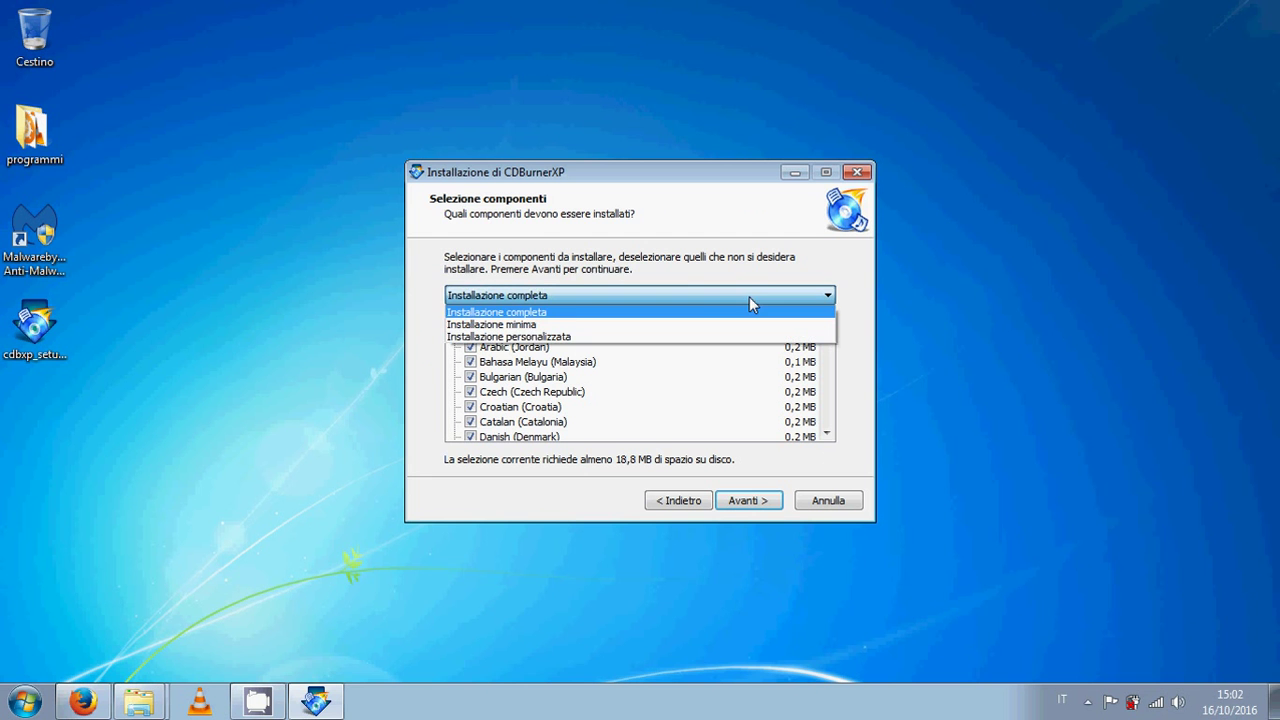
pyautogui.click(560, 324)
pyautogui.moveTo(829, 337); pyautogui.dragTo(829, 377)
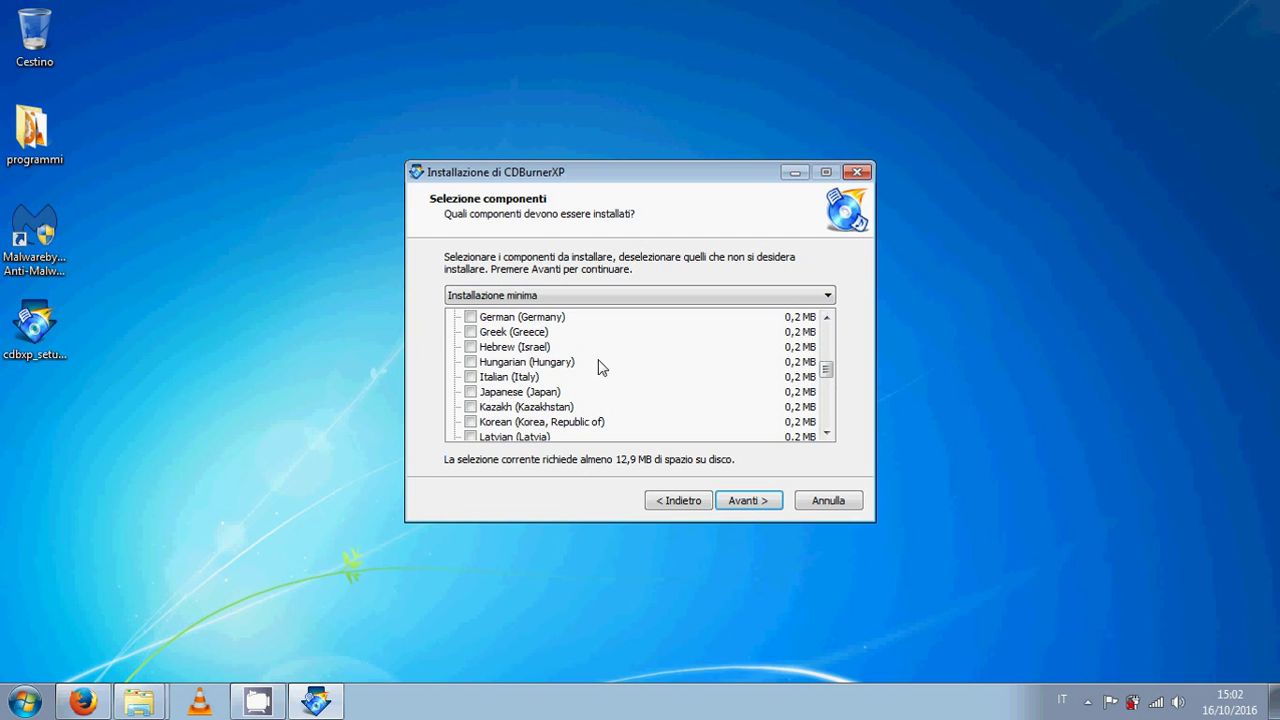
pyautogui.click(470, 377)
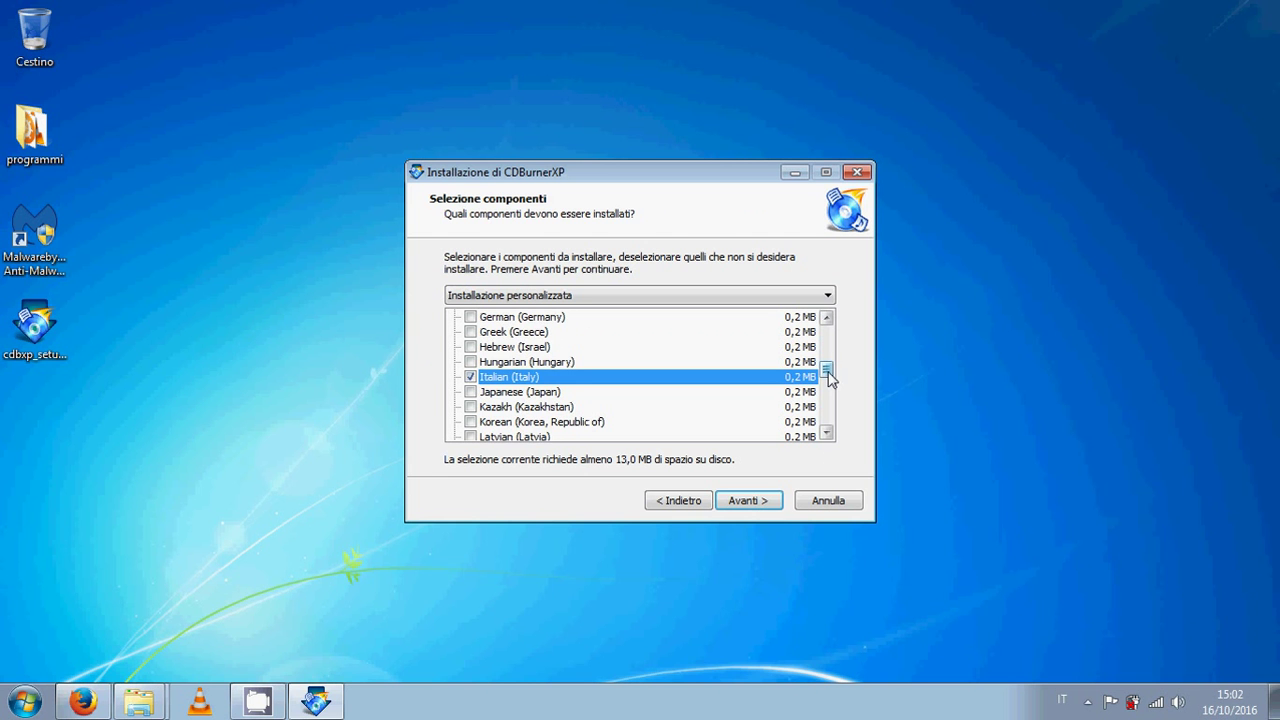
# - Look through the whole language component list to check which languages are selected for installation
pyautogui.moveTo(829, 378)
pyautogui.mouseDown()
pyautogui.moveTo(830, 418)
pyautogui.moveTo(829, 357)
pyautogui.mouseUp()
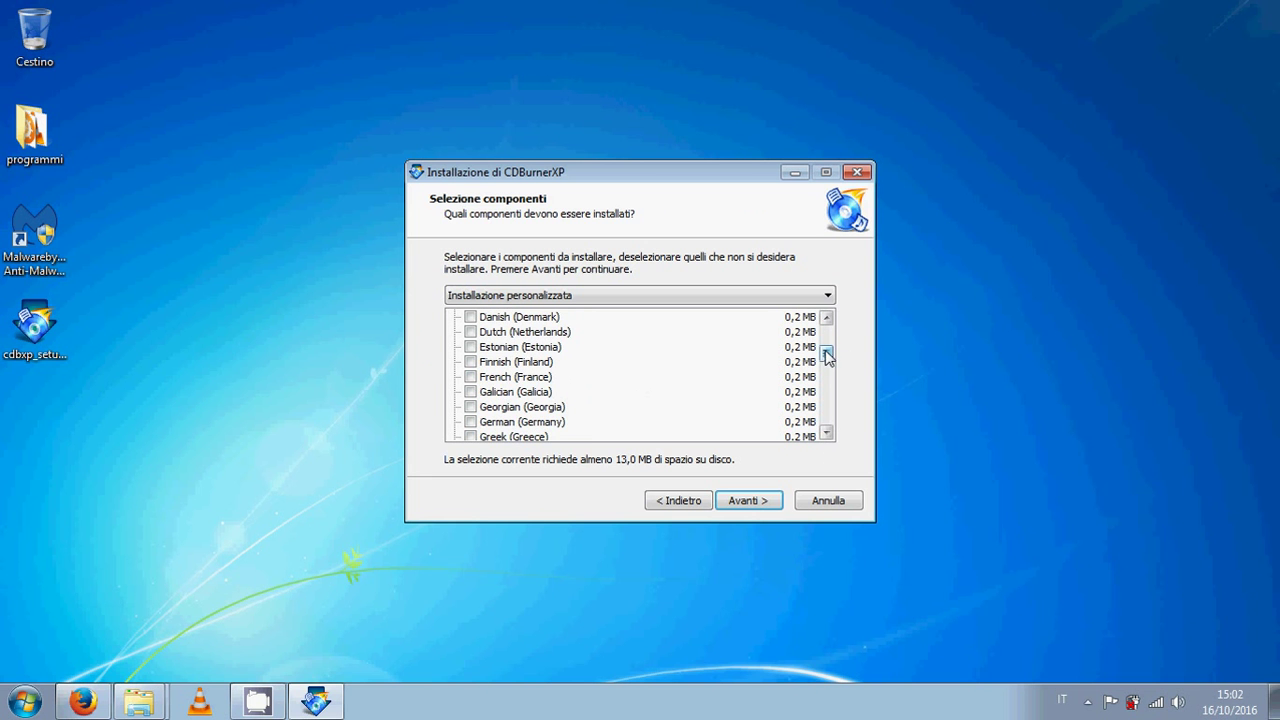
pyautogui.moveTo(829, 357)
pyautogui.mouseDown()
pyautogui.moveTo(826, 334)
pyautogui.moveTo(827, 348)
pyautogui.mouseUp()
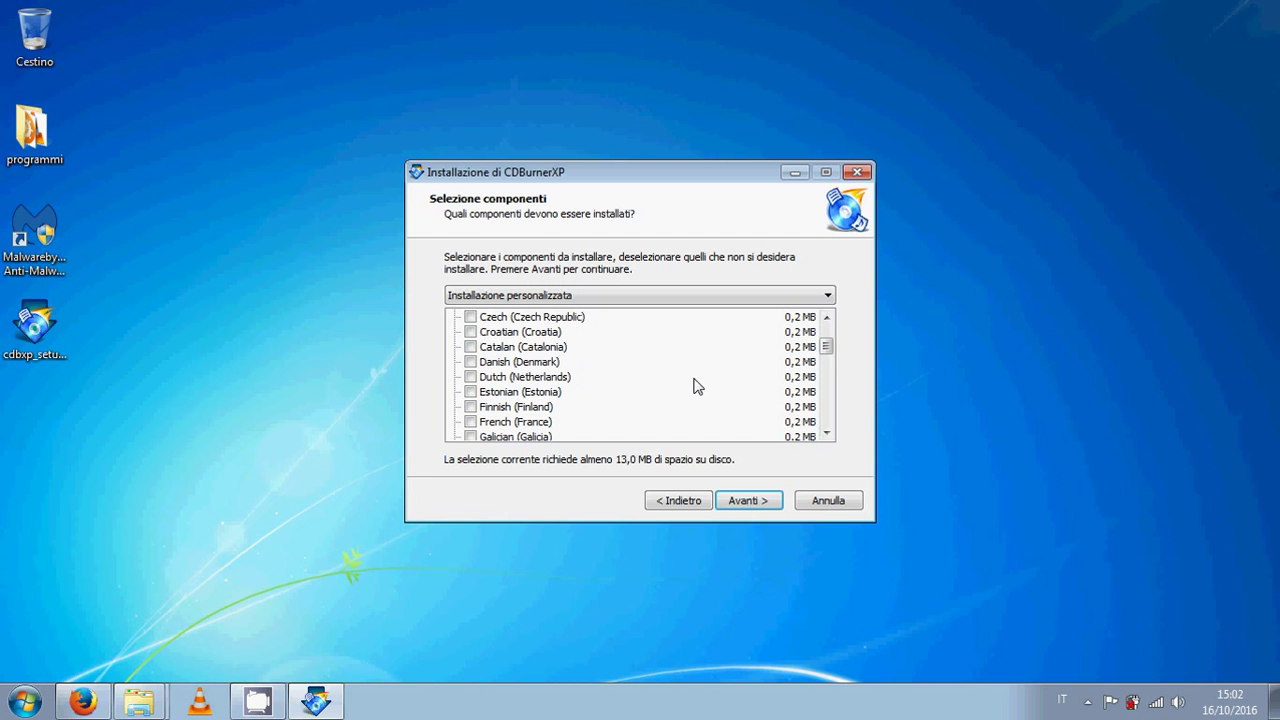
pyautogui.click(826, 433)
pyautogui.click(826, 433)
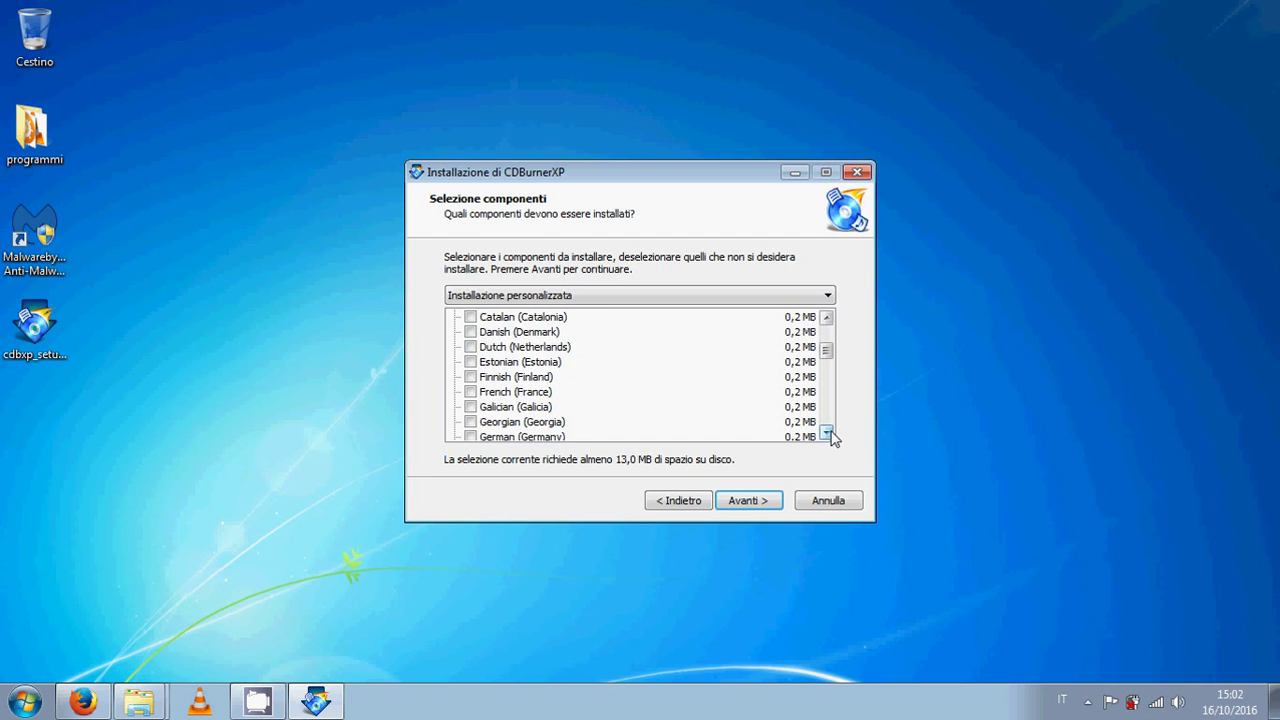
pyautogui.click(826, 433)
pyautogui.click(826, 433)
pyautogui.click(826, 433)
pyautogui.press('i')
pyautogui.click(826, 433)
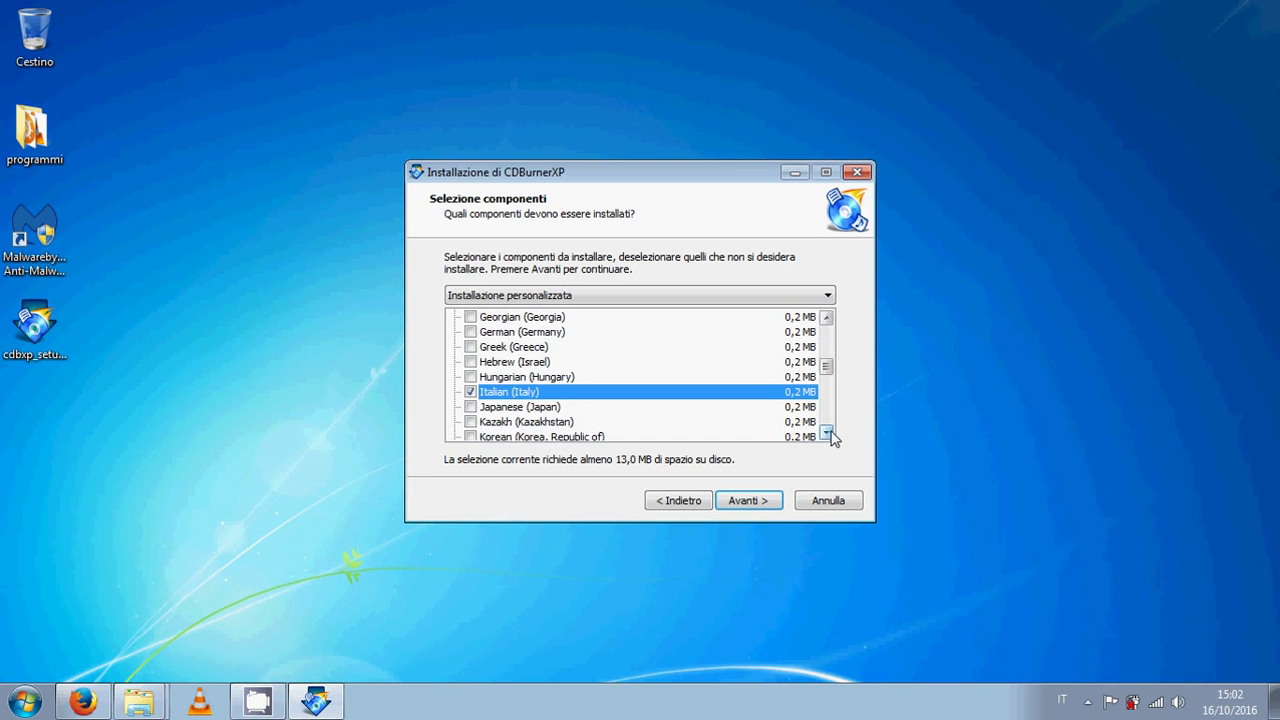
pyautogui.click(826, 433)
pyautogui.press('space')
pyautogui.click(826, 433)
pyautogui.click(826, 433)
pyautogui.click(826, 433)
pyautogui.click(826, 433)
pyautogui.click(826, 433)
pyautogui.click(826, 433)
pyautogui.click(826, 433)
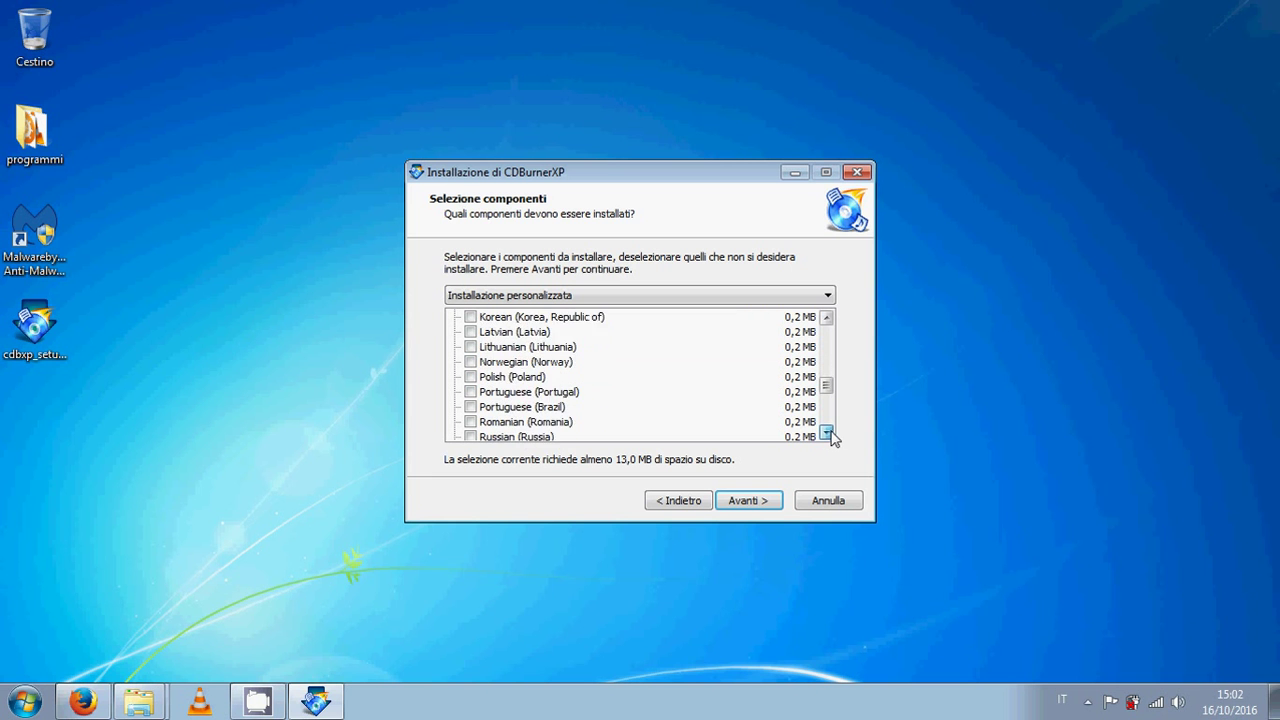
pyautogui.click(826, 433)
pyautogui.click(826, 433)
pyautogui.click(826, 433)
pyautogui.click(826, 433)
pyautogui.click(826, 433)
pyautogui.click(826, 433)
pyautogui.click(826, 433)
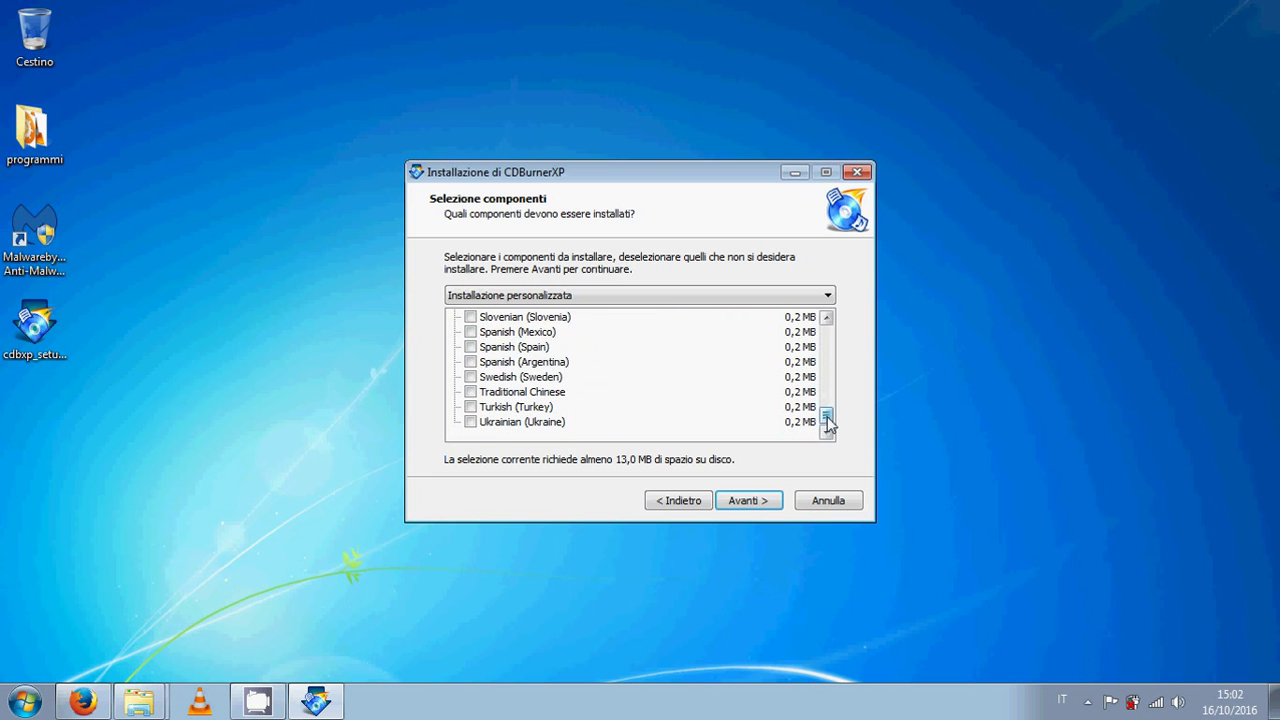
pyautogui.moveTo(826, 420); pyautogui.dragTo(846, 306)
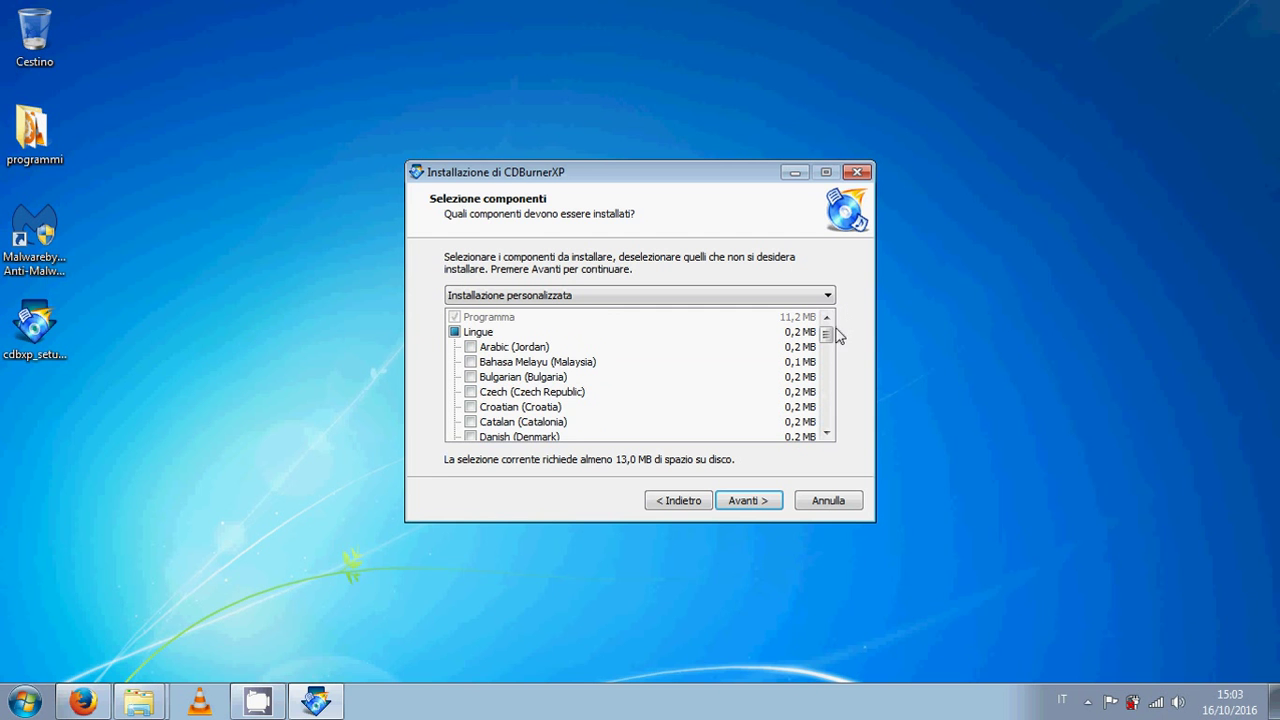
pyautogui.click(826, 433)
pyautogui.click(826, 433)
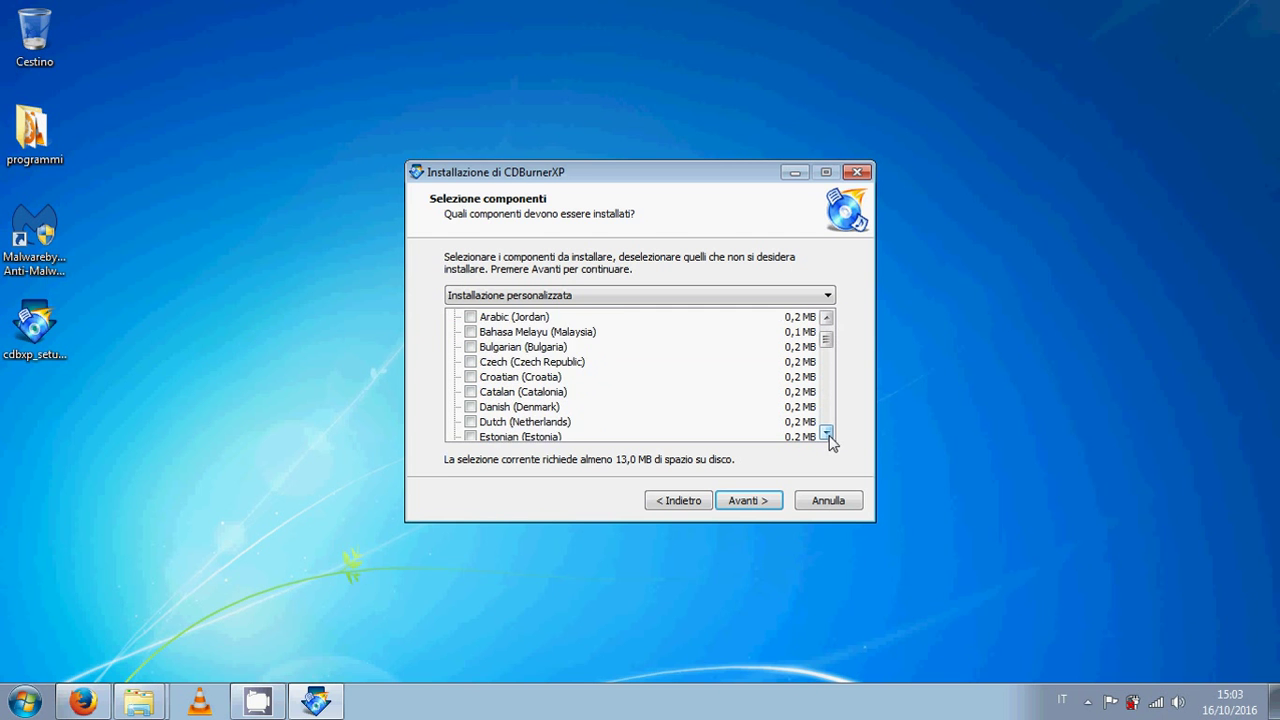
pyautogui.click(826, 433)
pyautogui.click(826, 433)
pyautogui.click(826, 433)
pyautogui.click(826, 433)
pyautogui.click(826, 433)
pyautogui.click(826, 433)
pyautogui.click(826, 433)
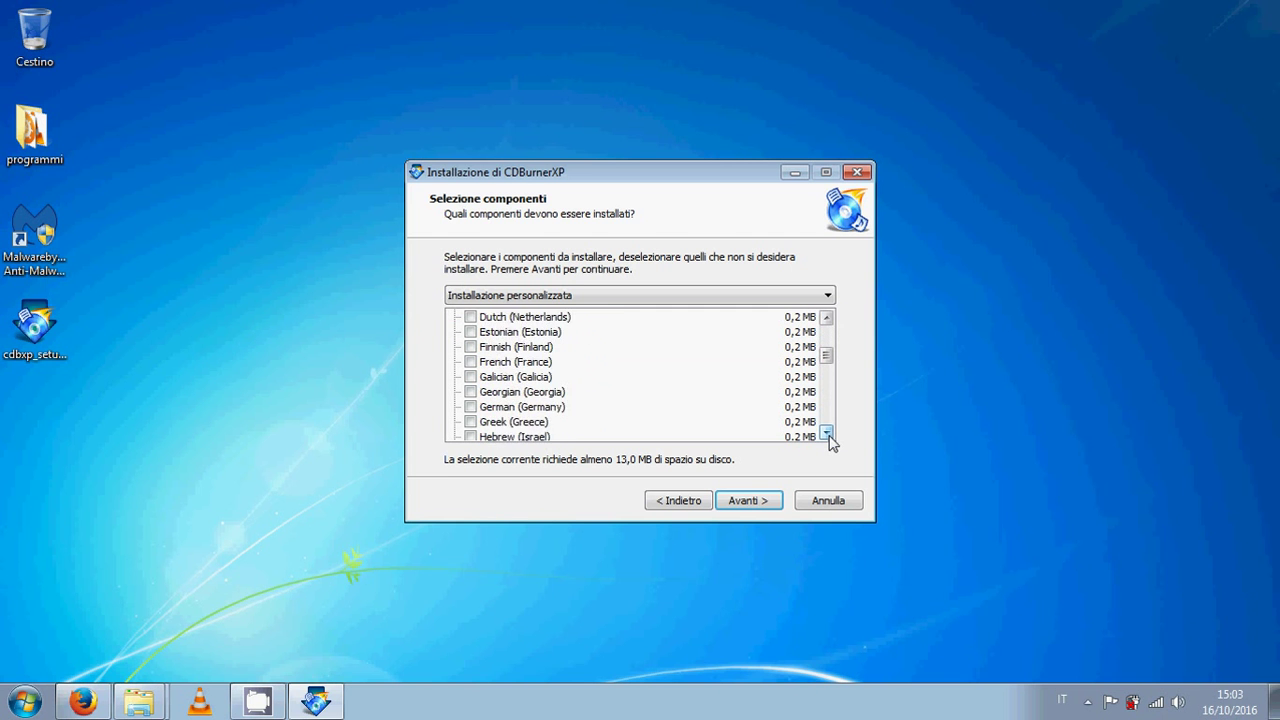
pyautogui.click(826, 433)
pyautogui.click(826, 433)
pyautogui.click(826, 433)
pyautogui.click(826, 433)
pyautogui.click(826, 433)
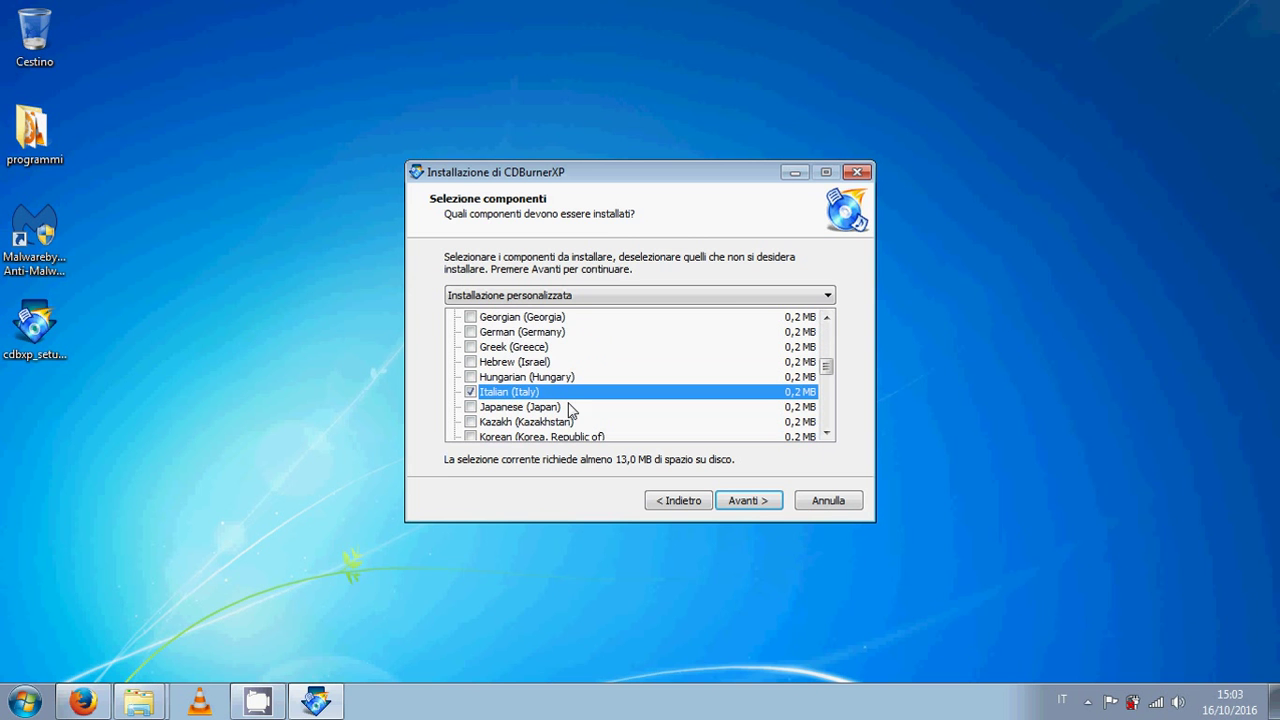
# - Submit the component selection, move the existing-components message aside and confirm it to continue the setup
pyautogui.click(737, 504)
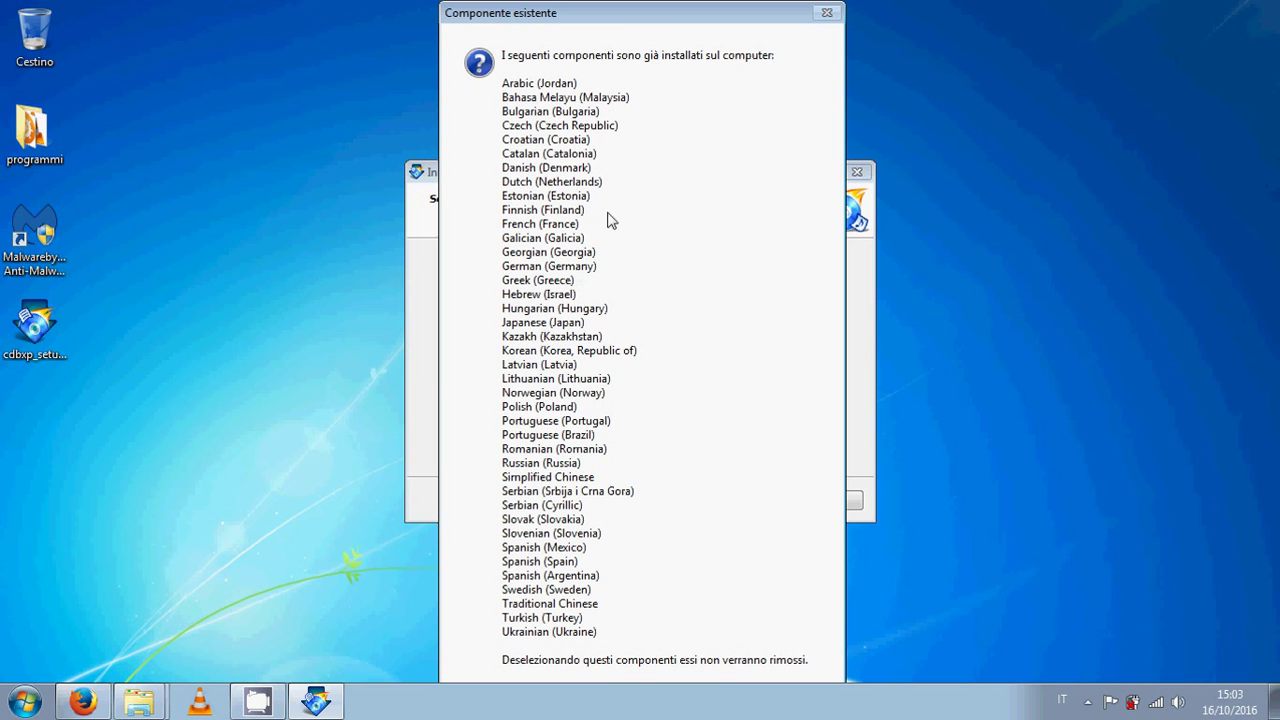
pyautogui.moveTo(458, 8); pyautogui.dragTo(475, 8)
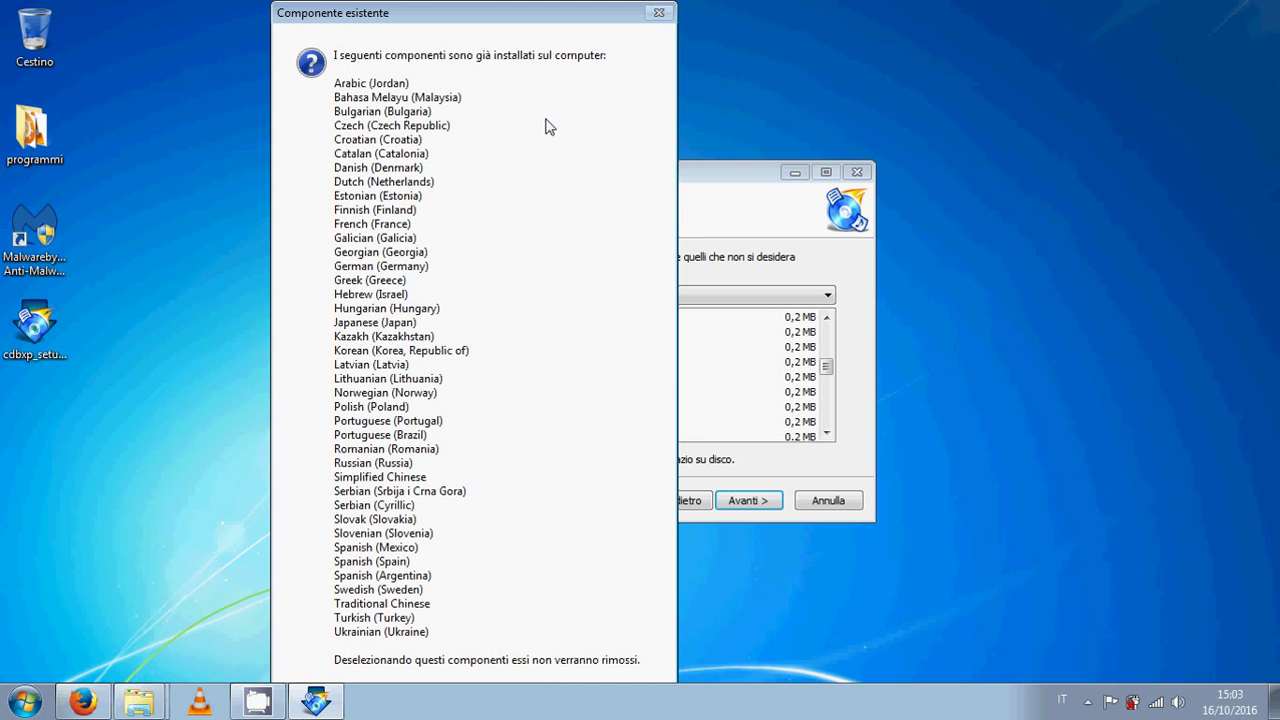
pyautogui.click(766, 311)
pyautogui.moveTo(490, 10); pyautogui.dragTo(841, 42)
pyautogui.moveTo(983, 8); pyautogui.dragTo(1012, 6)
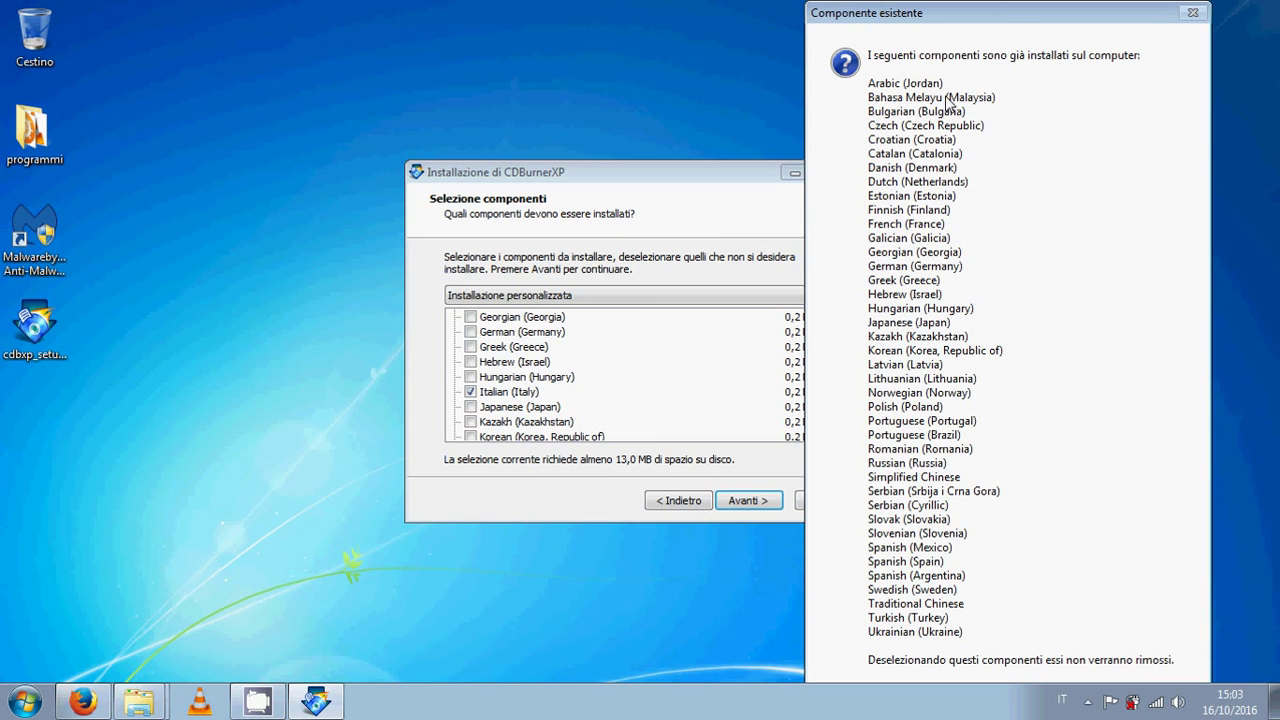
pyautogui.press('Return')
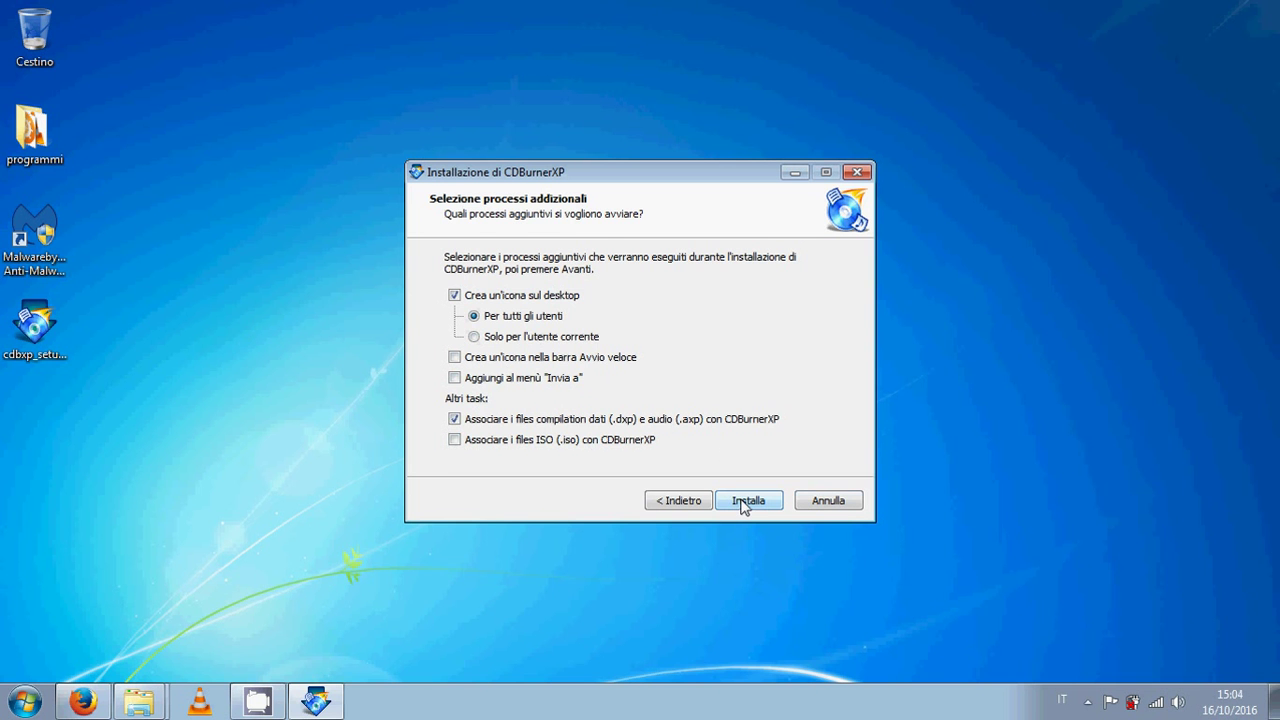
# - Cancel the CDBurnerXP installation and confirm exiting the setup
pyautogui.click(828, 502)
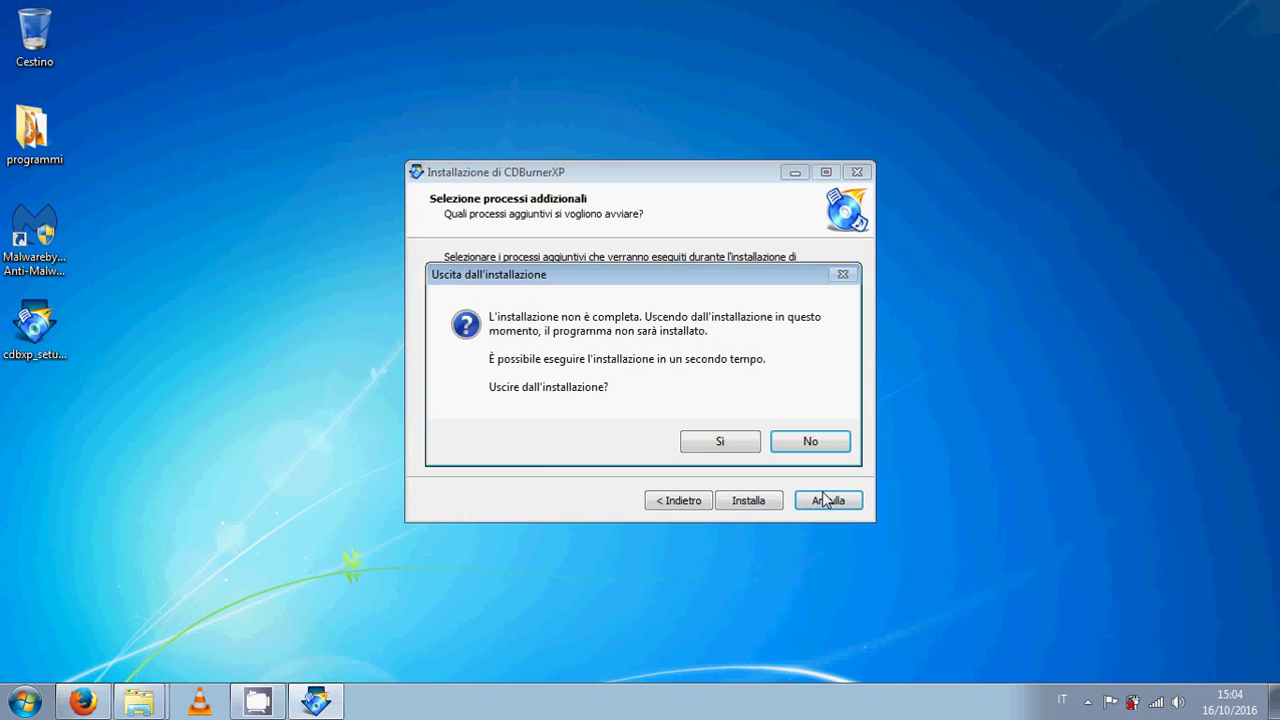
pyautogui.click(692, 441)
# - Switch to the open programmi folder and select the existing CDBurnerXP shortcut
pyautogui.moveTo(138, 705)
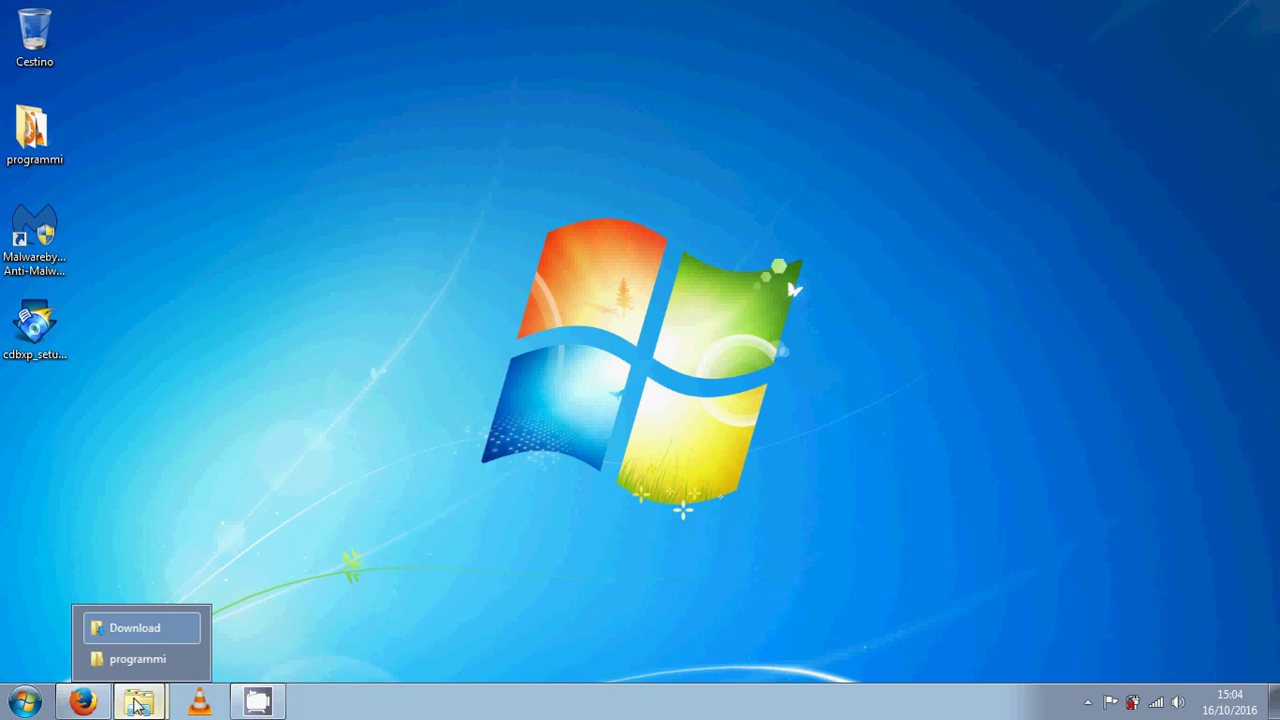
pyautogui.click(135, 660)
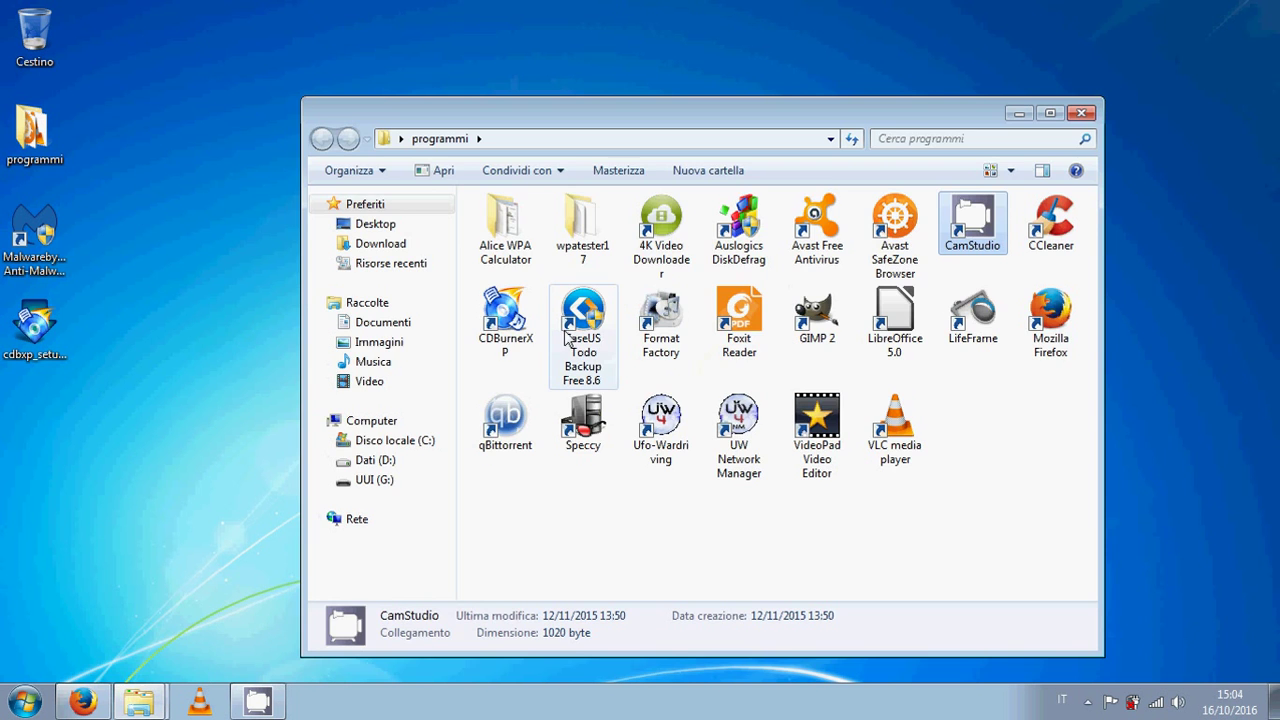
pyautogui.click(492, 318)
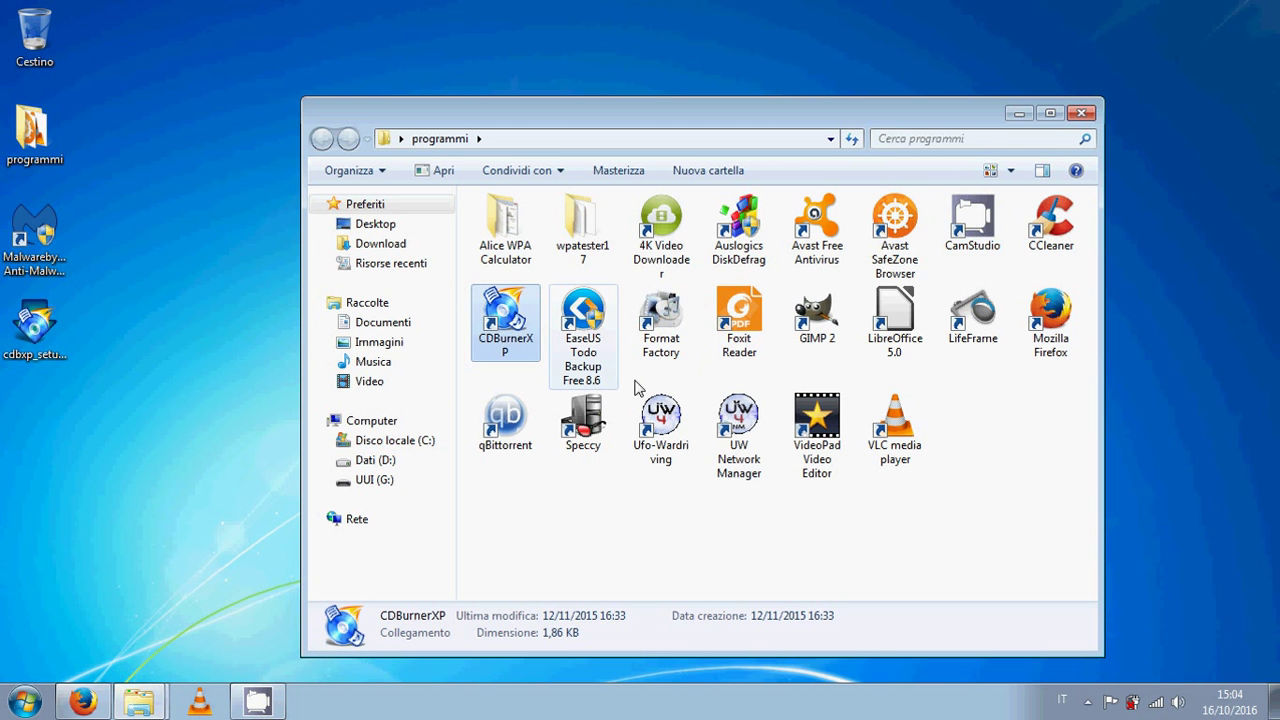
# - Restore the CamStudio recorder window, close the Installation Interrupted page in Firefox and minimise CamStudio
pyautogui.click(1088, 701)
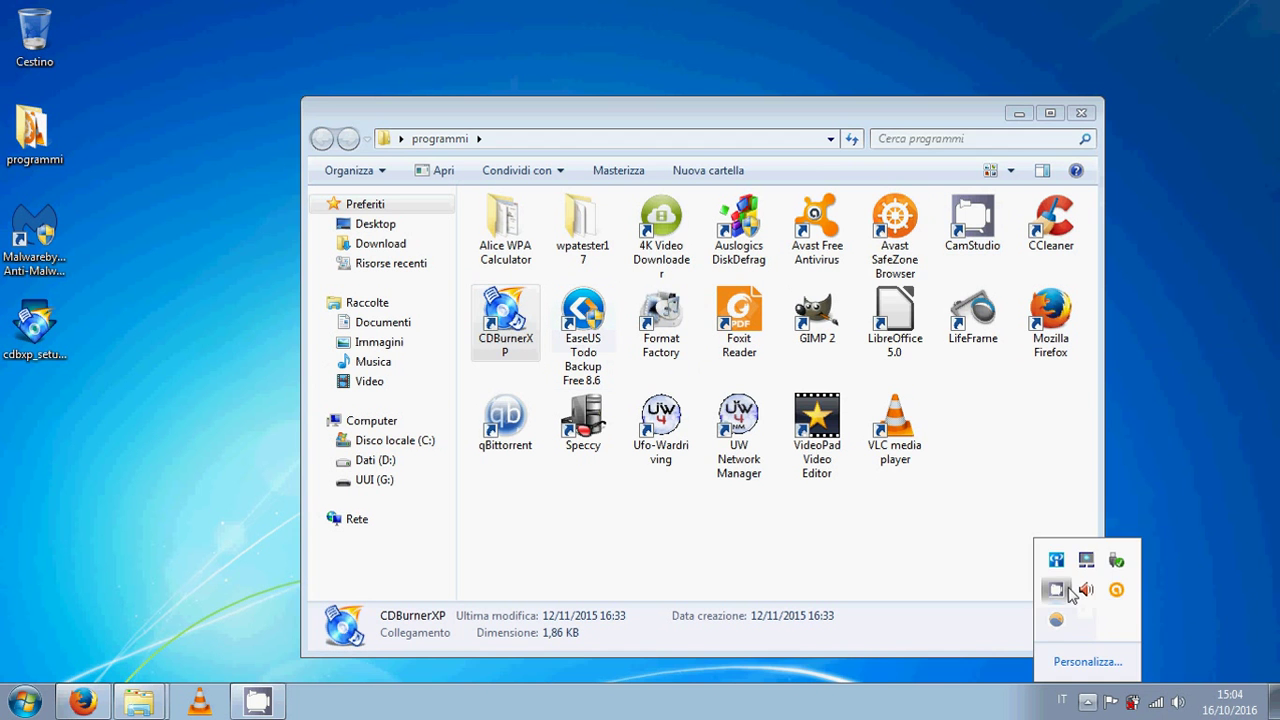
pyautogui.click(1056, 589)
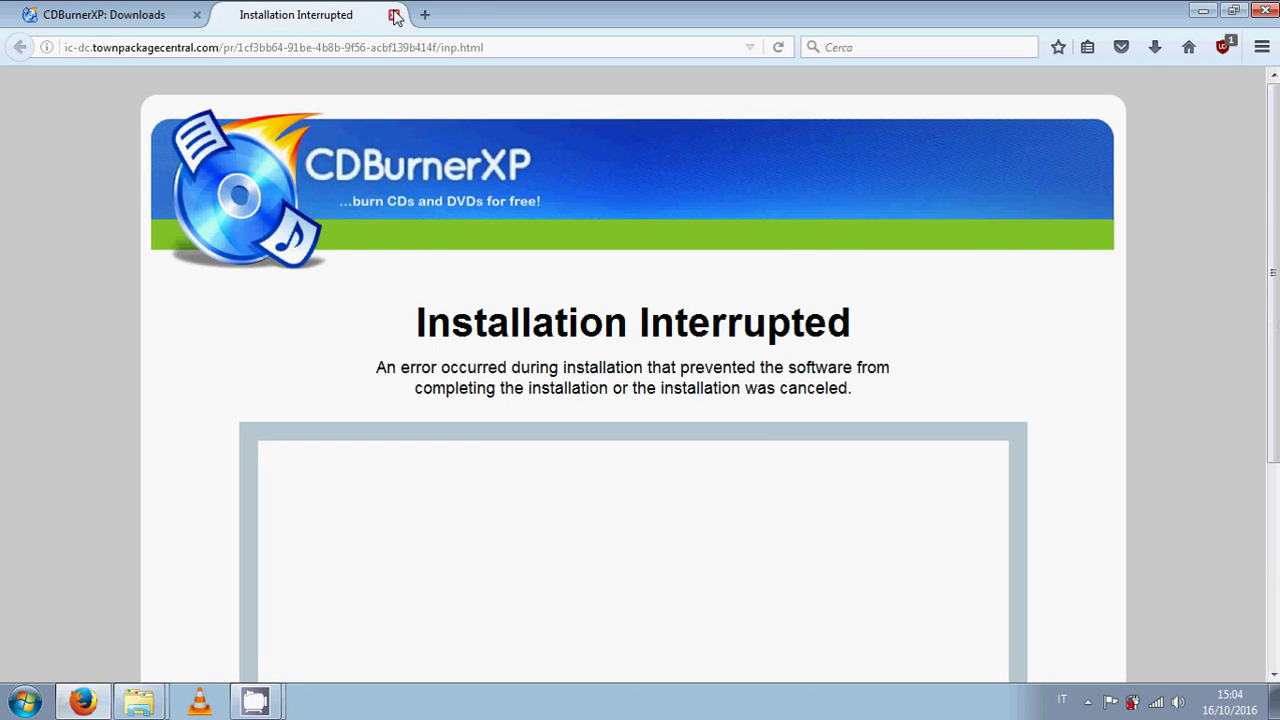
pyautogui.click(393, 14)
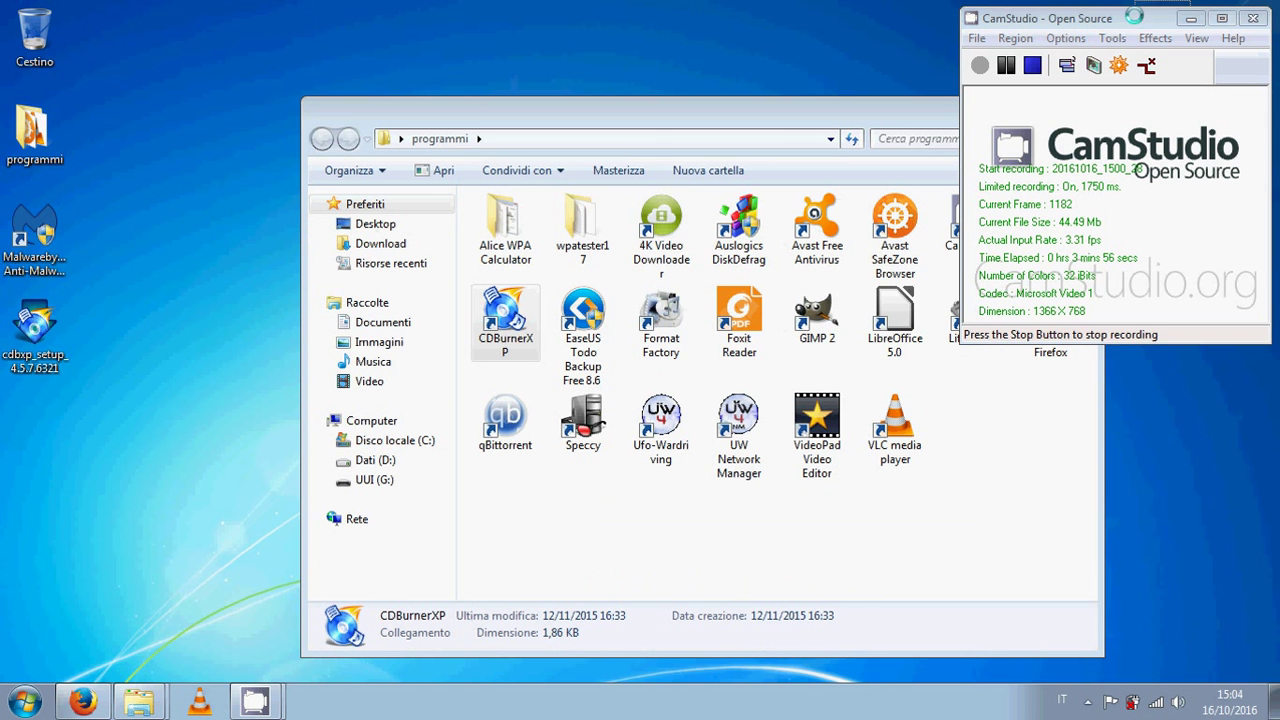
pyautogui.click(1190, 20)
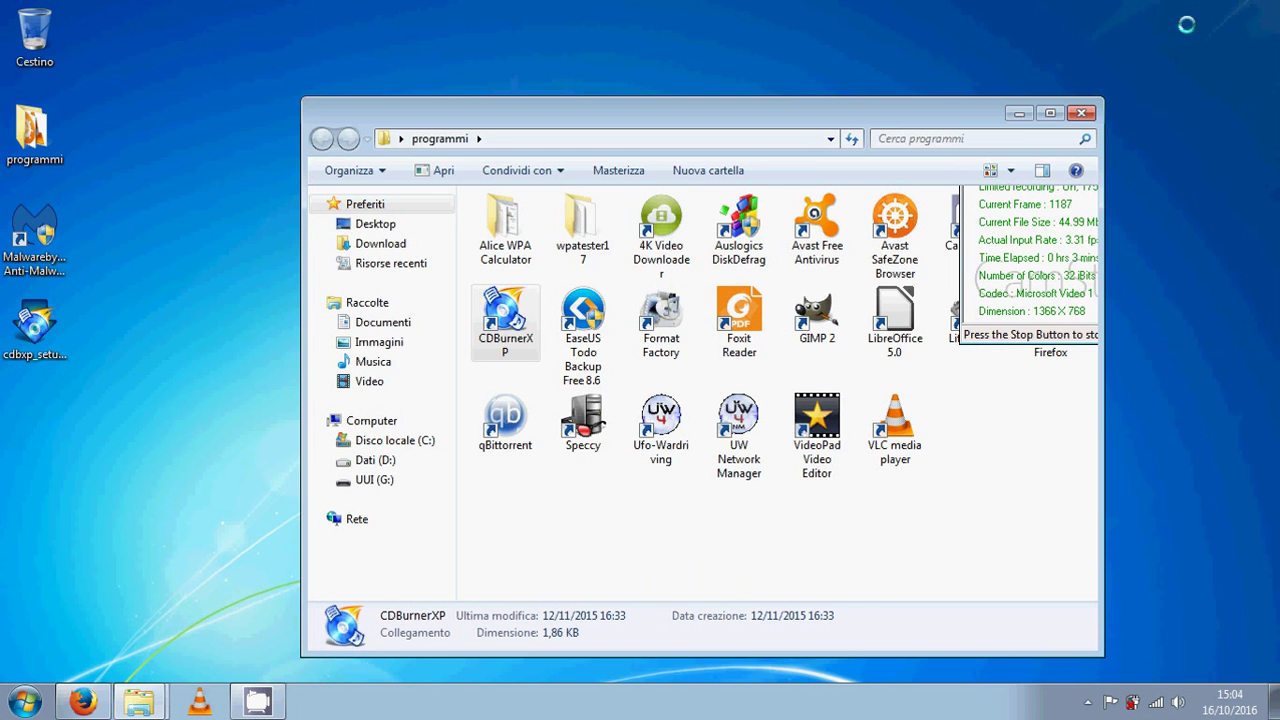
# - Minimise the programmi folder, open a maximised Disco Dati compilation and check its list of burner drives
pyautogui.click(1019, 114)
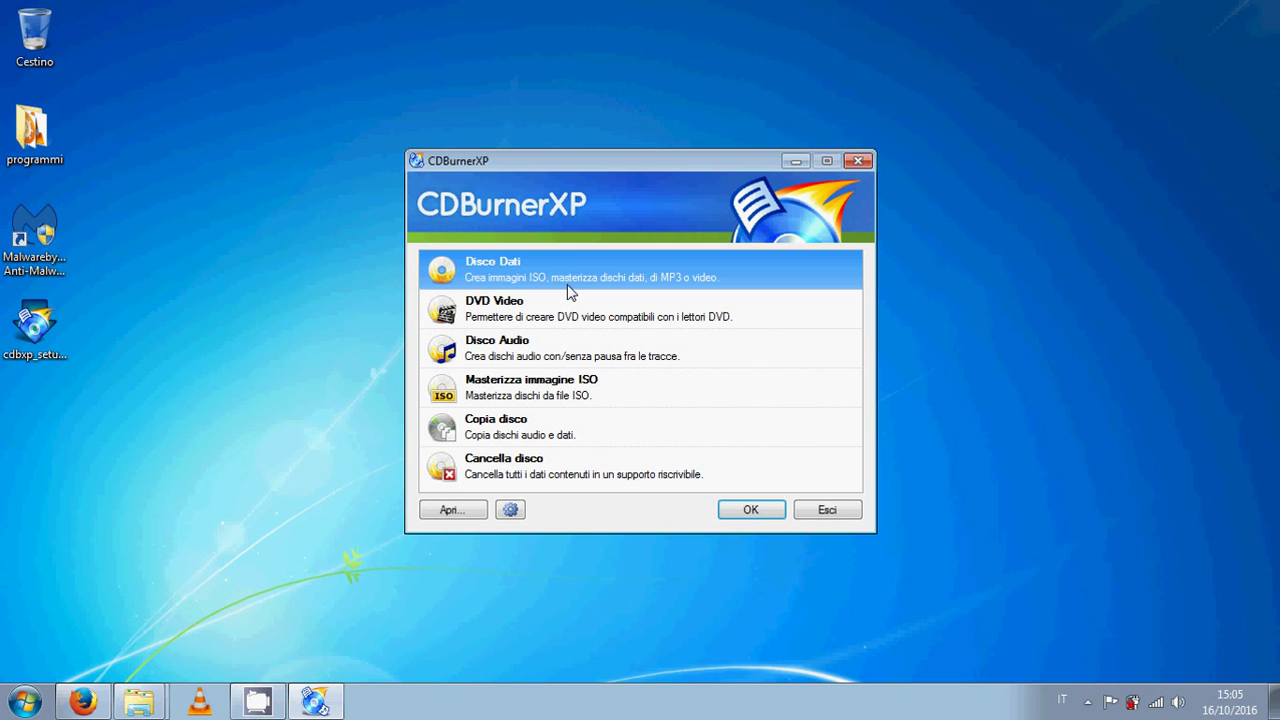
pyautogui.click(749, 512)
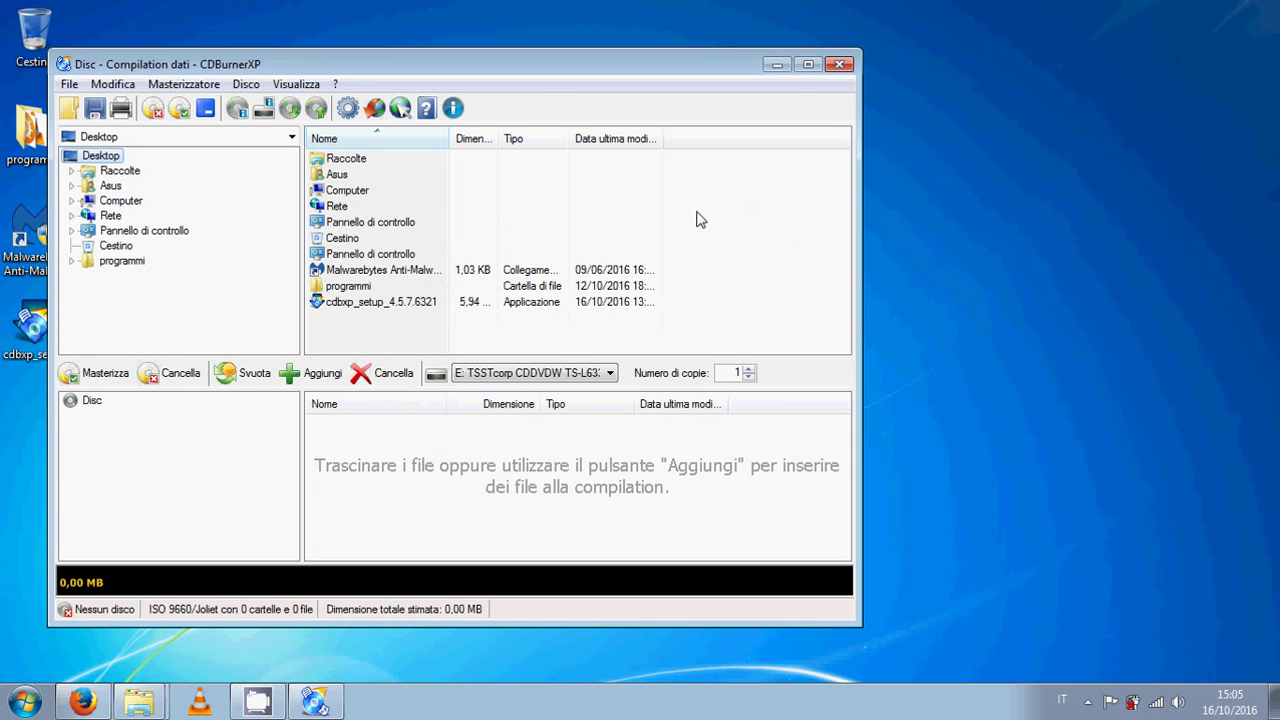
pyautogui.click(816, 66)
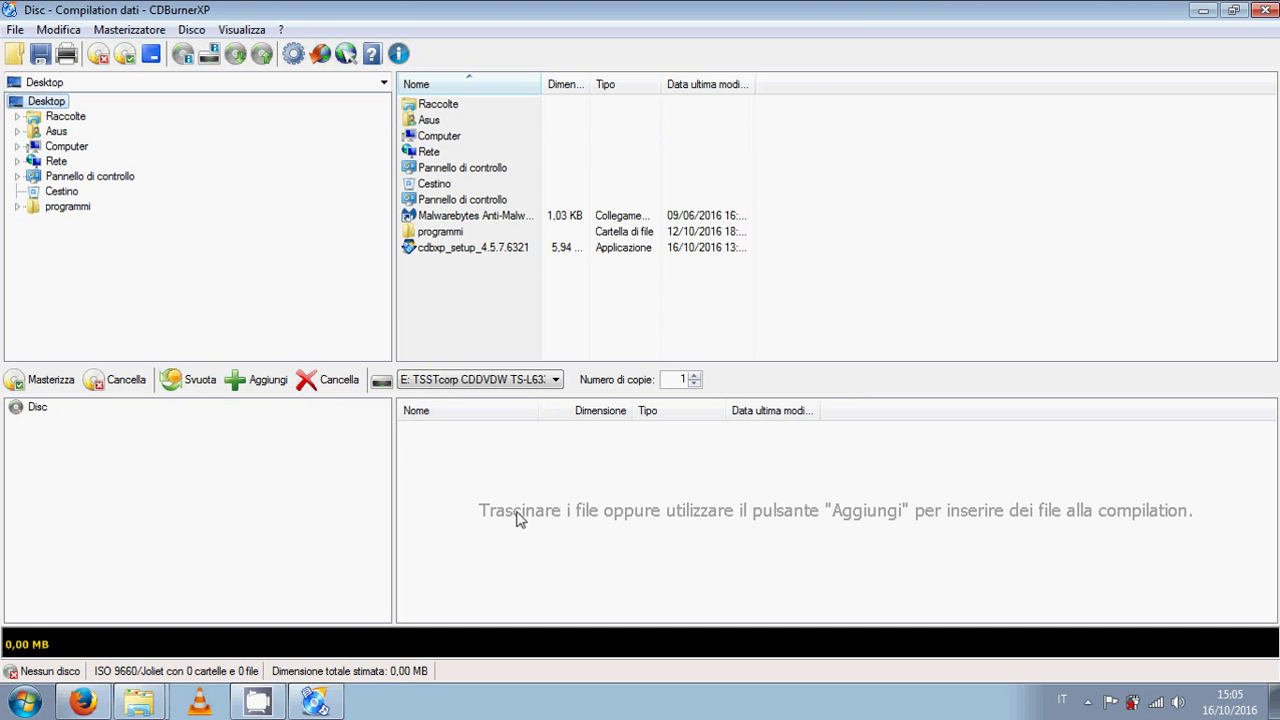
pyautogui.click(556, 383)
pyautogui.click(488, 380)
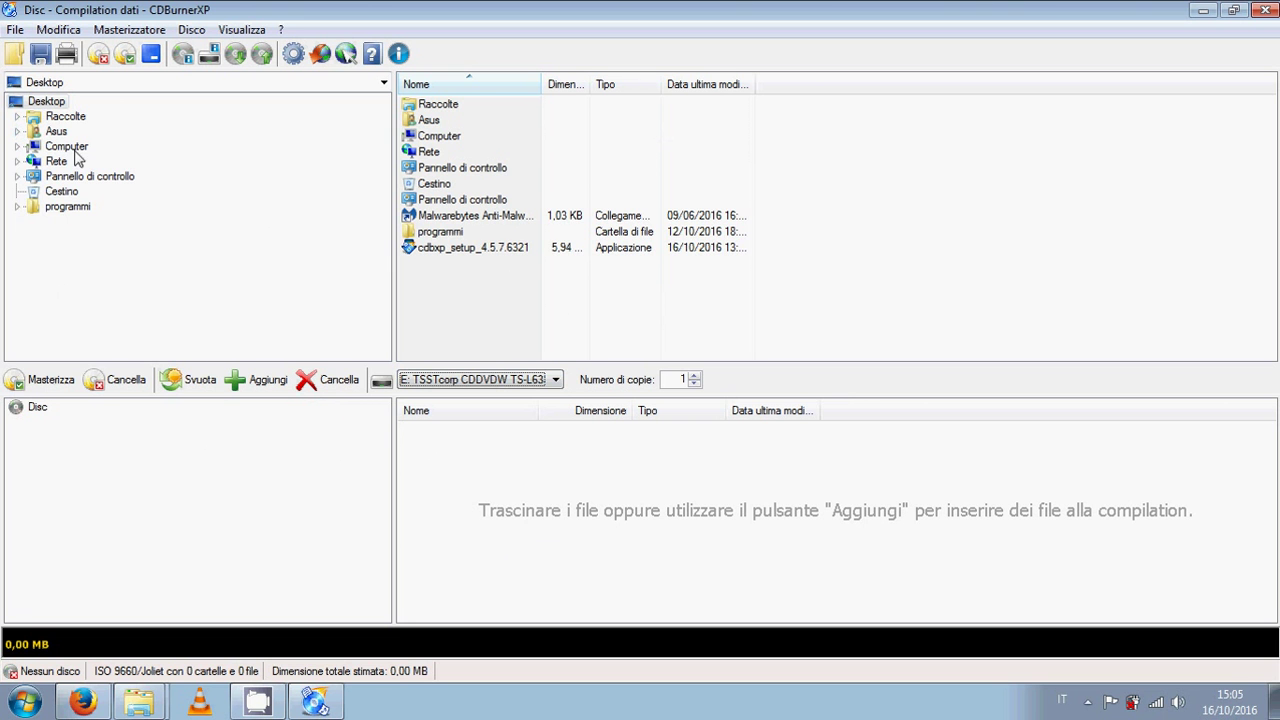
# - Expand the programmi folder in the data compilation, open Alice WPA Calculator and select all four files in it
pyautogui.click(19, 224)
pyautogui.click(17, 207)
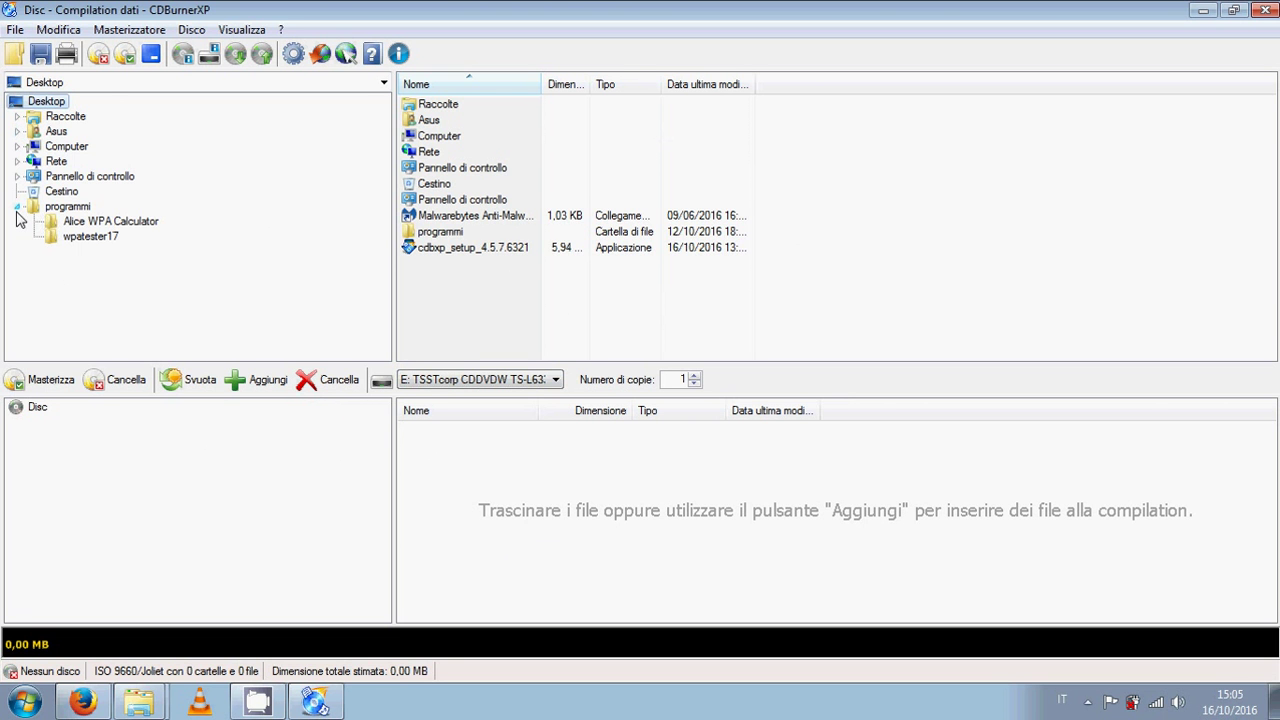
pyautogui.click(112, 224)
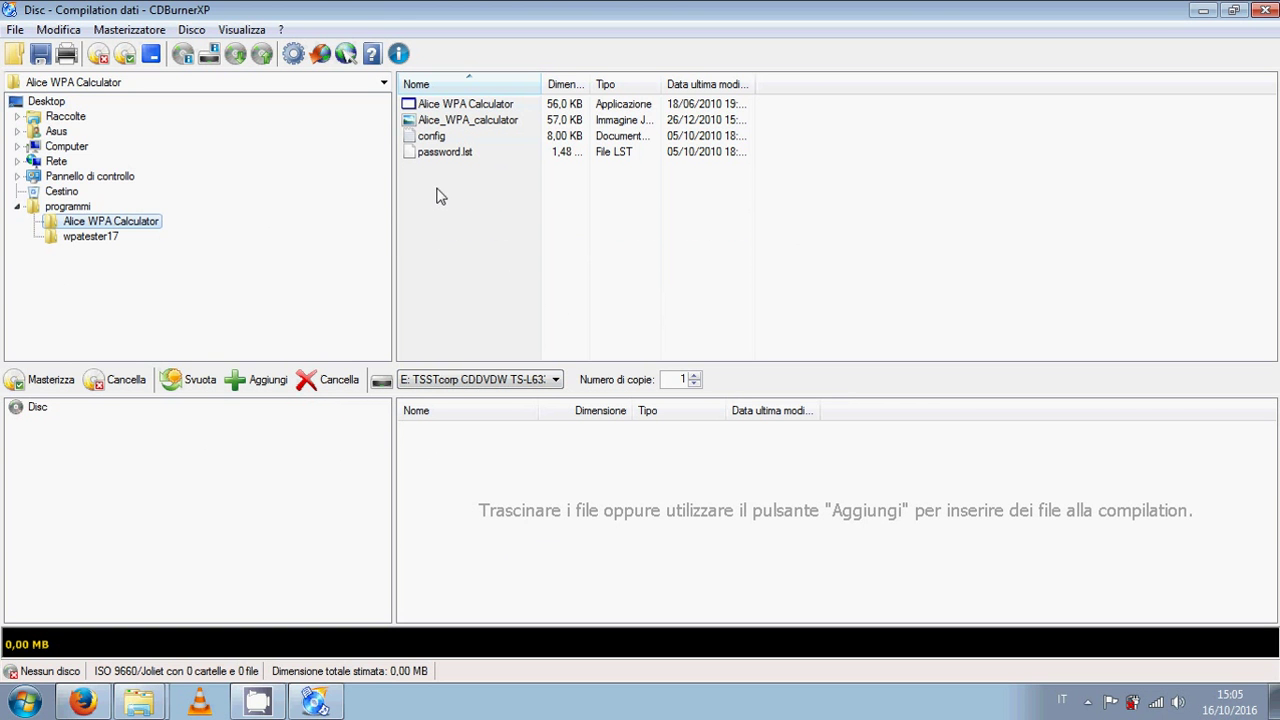
pyautogui.moveTo(441, 188); pyautogui.dragTo(432, 100)
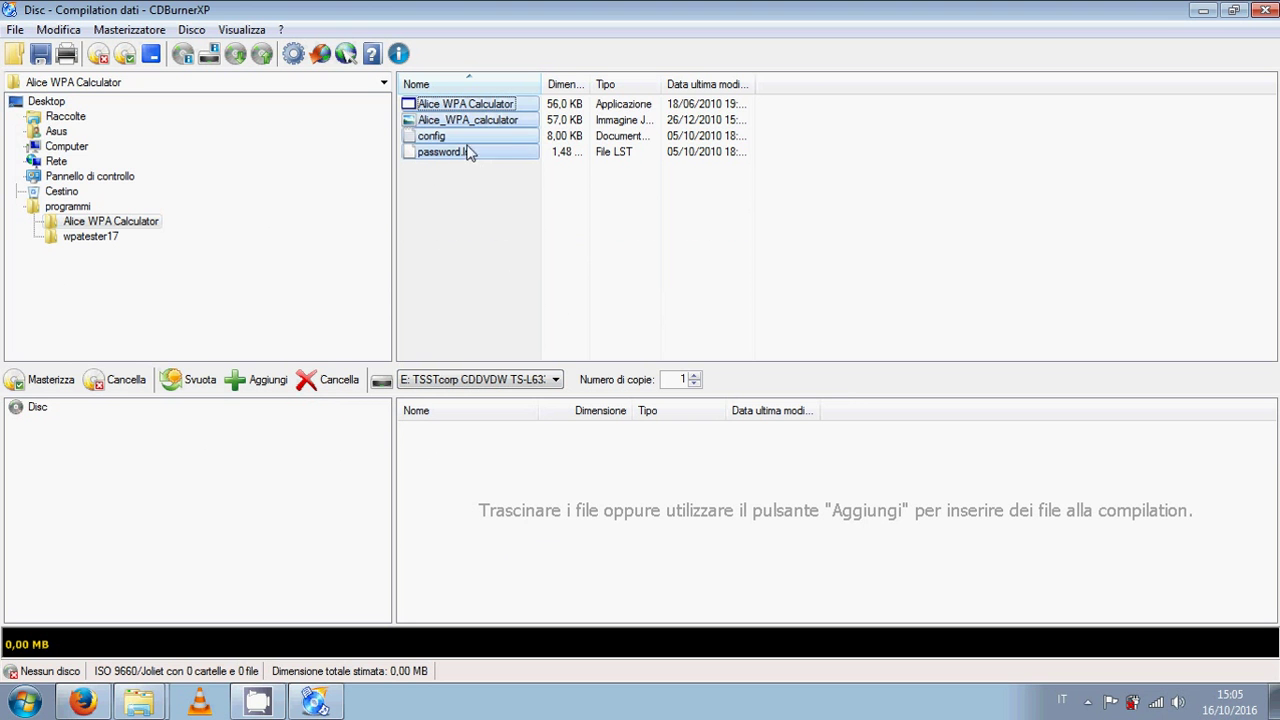
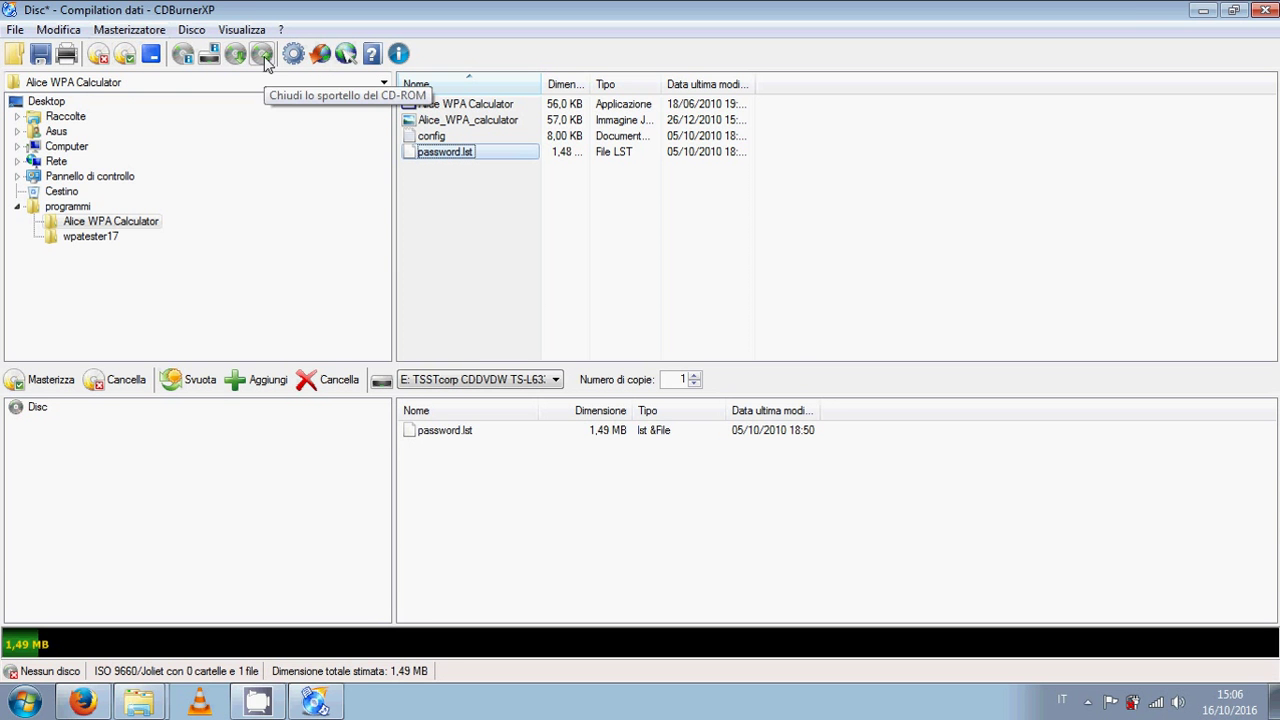
# - Try to burn the data compilation and cancel the request for a writable disc
pyautogui.click(124, 54)
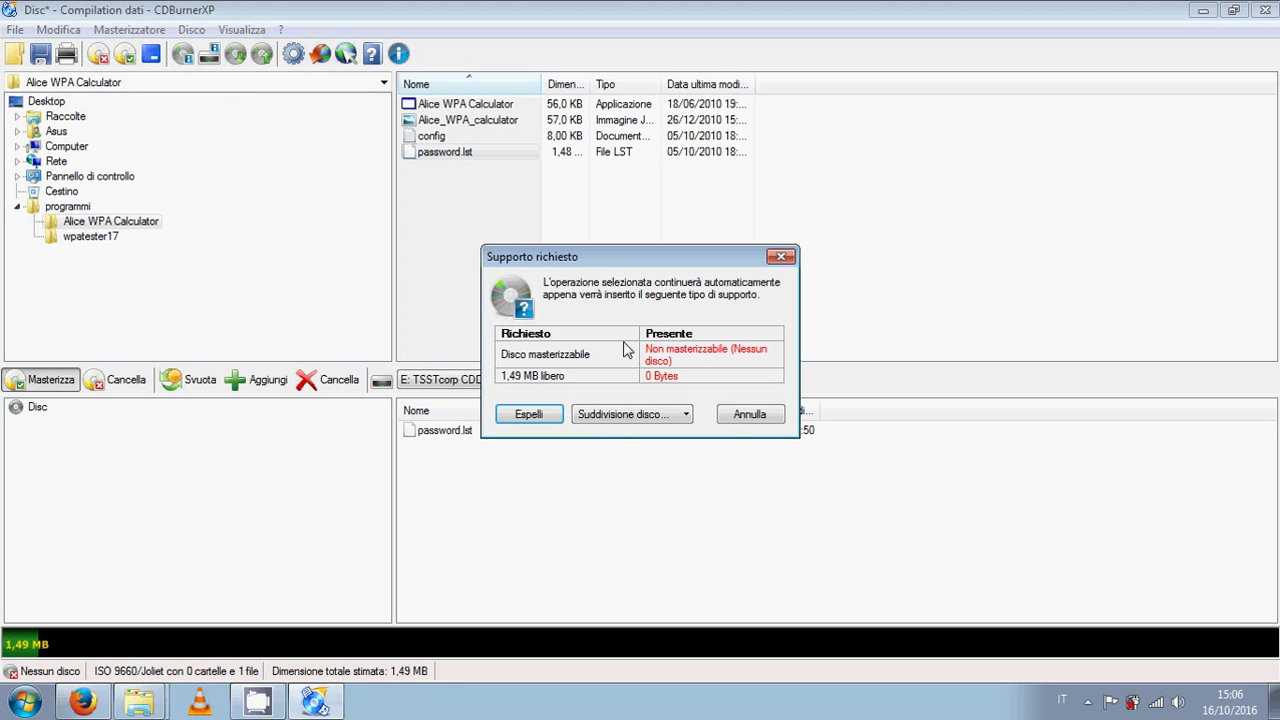
pyautogui.click(735, 422)
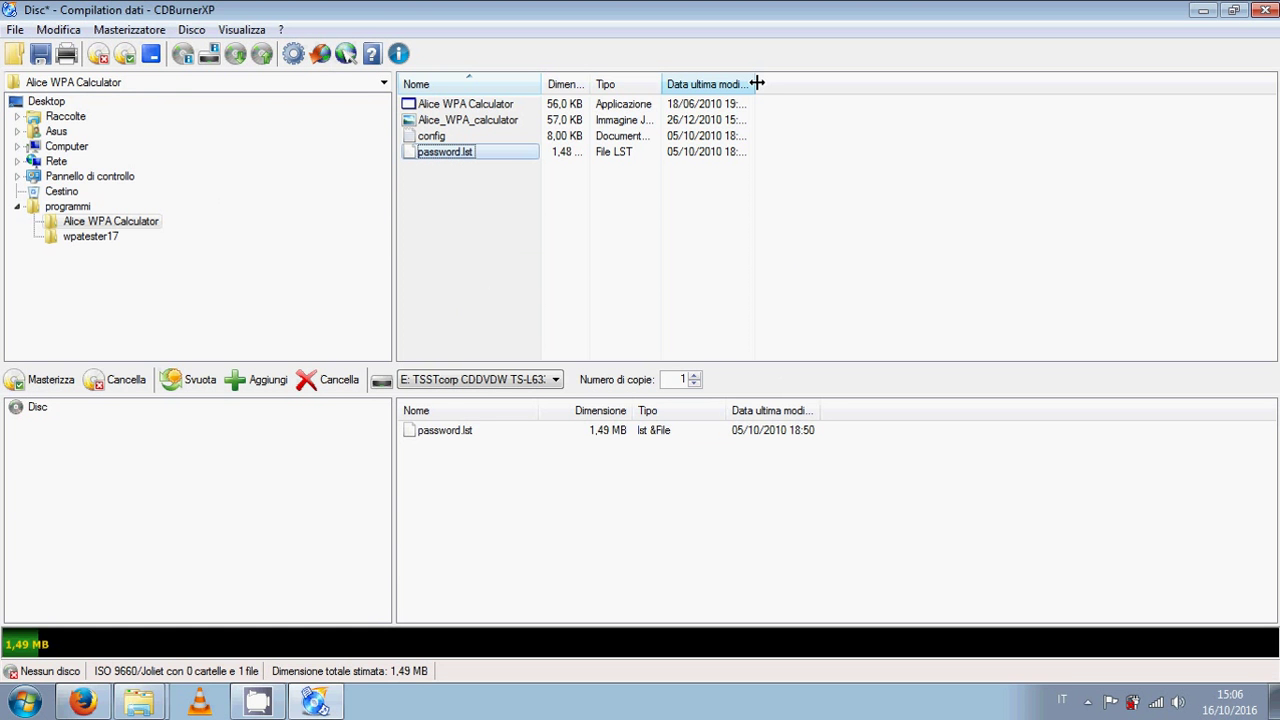
# - Review the program's general settings, message events, data options and audio options, and accept them as they are
pyautogui.click(295, 56)
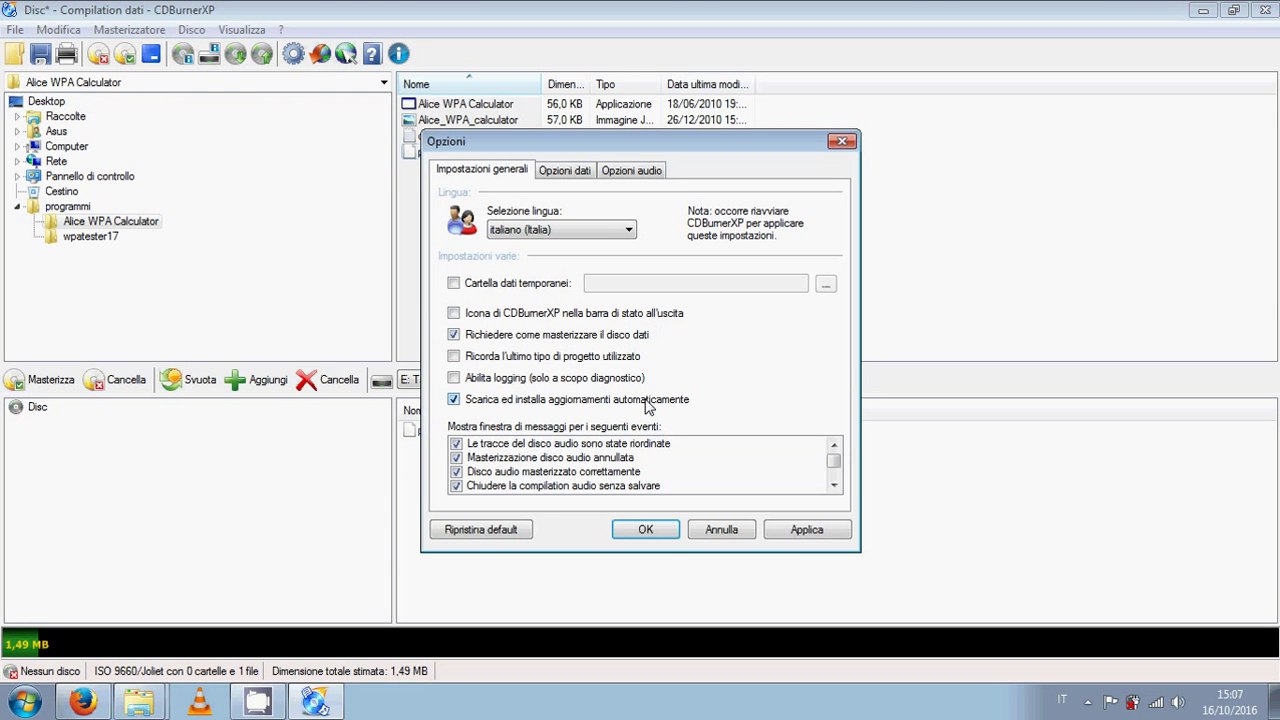
pyautogui.click(835, 471)
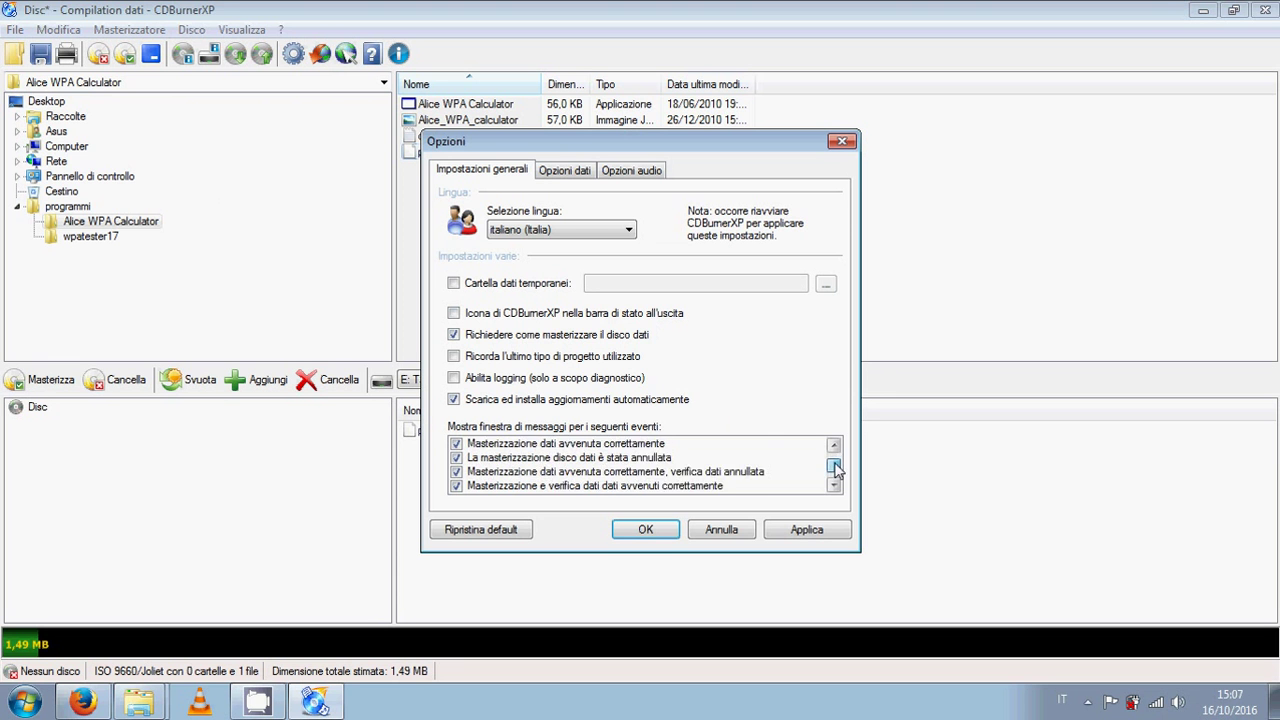
pyautogui.scroll(-2, 835, 468)
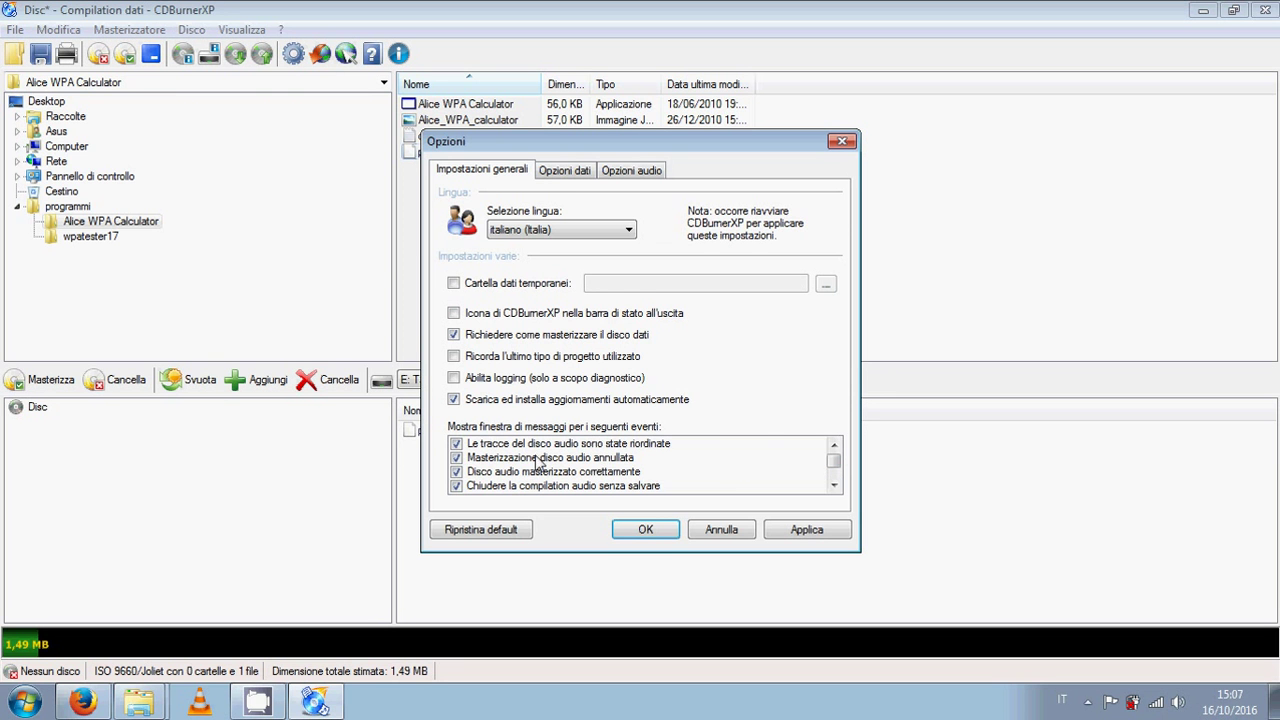
pyautogui.click(553, 172)
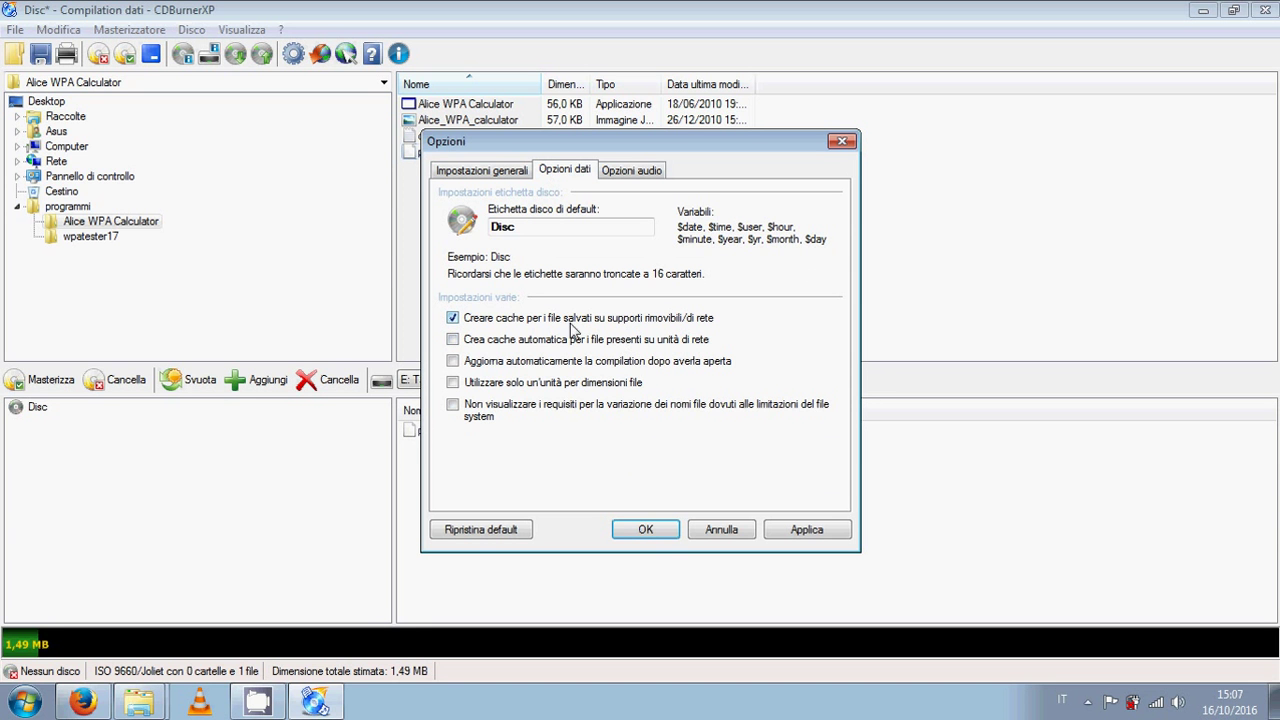
pyautogui.click(612, 172)
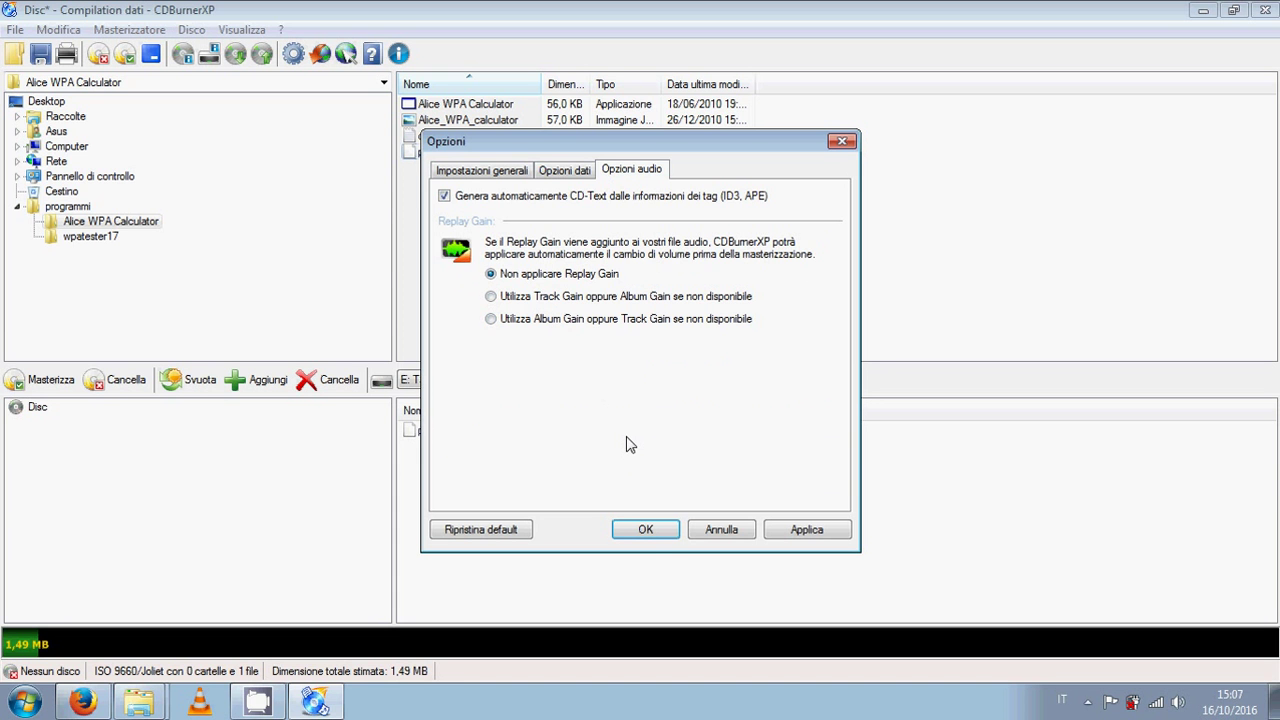
pyautogui.click(646, 529)
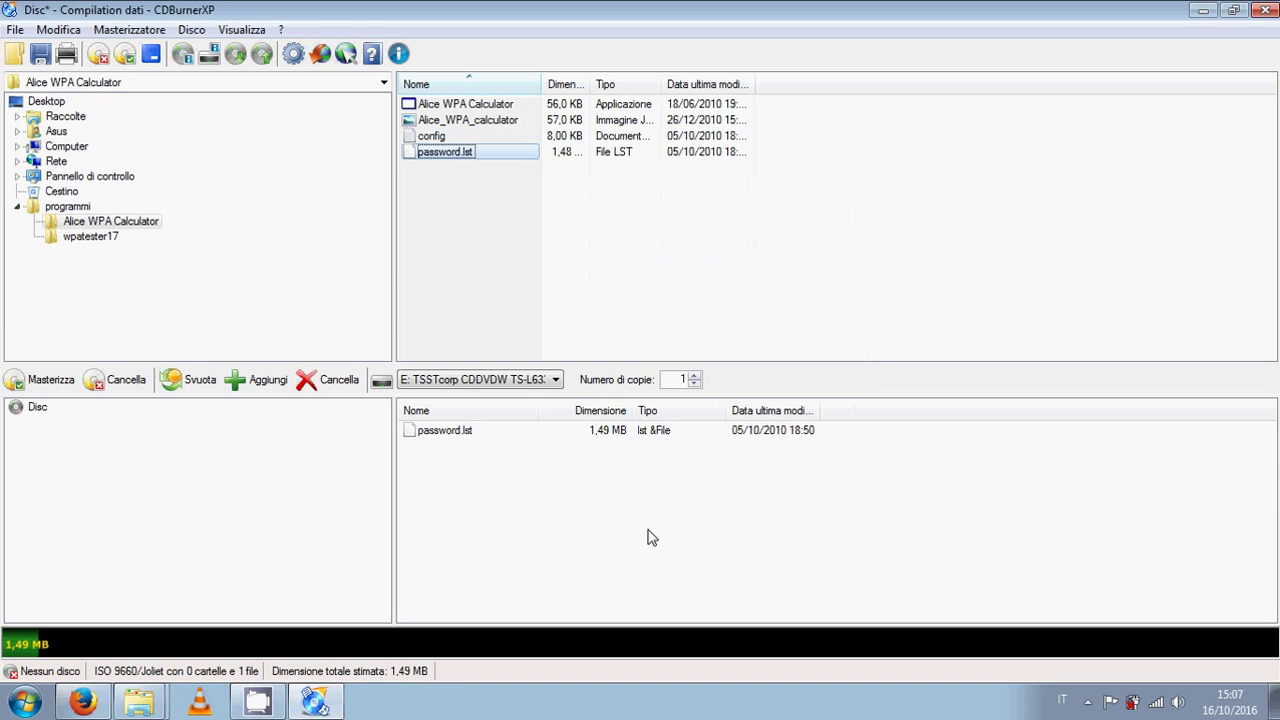
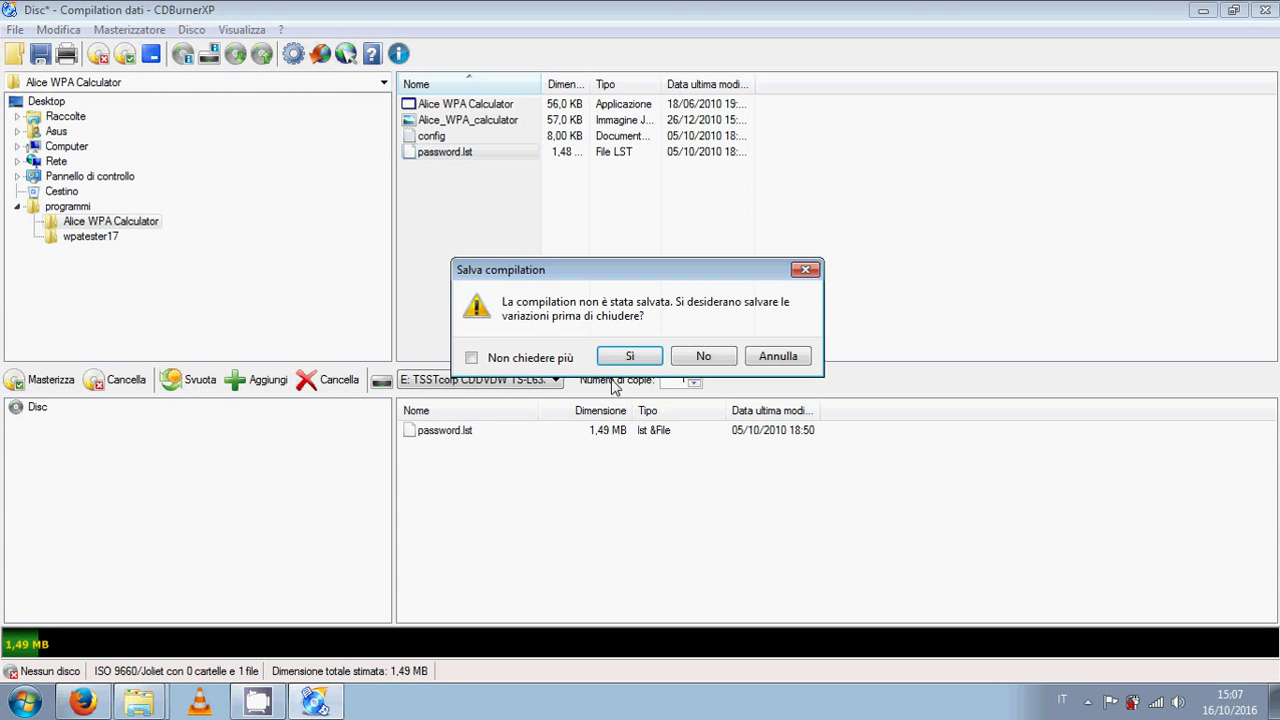
# - Close the data compilation without saving and relaunch CDBurnerXP from the programmi folder, declining the update
pyautogui.click(703, 357)
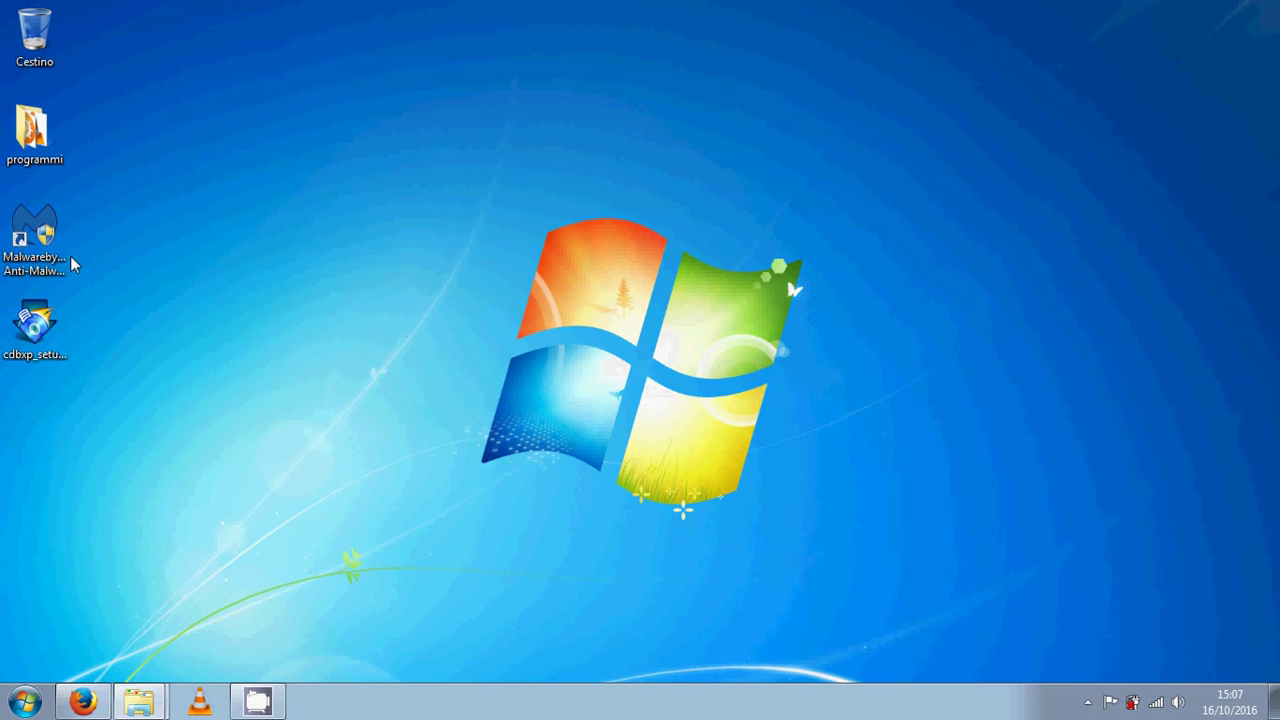
pyautogui.doubleClick(30, 118)
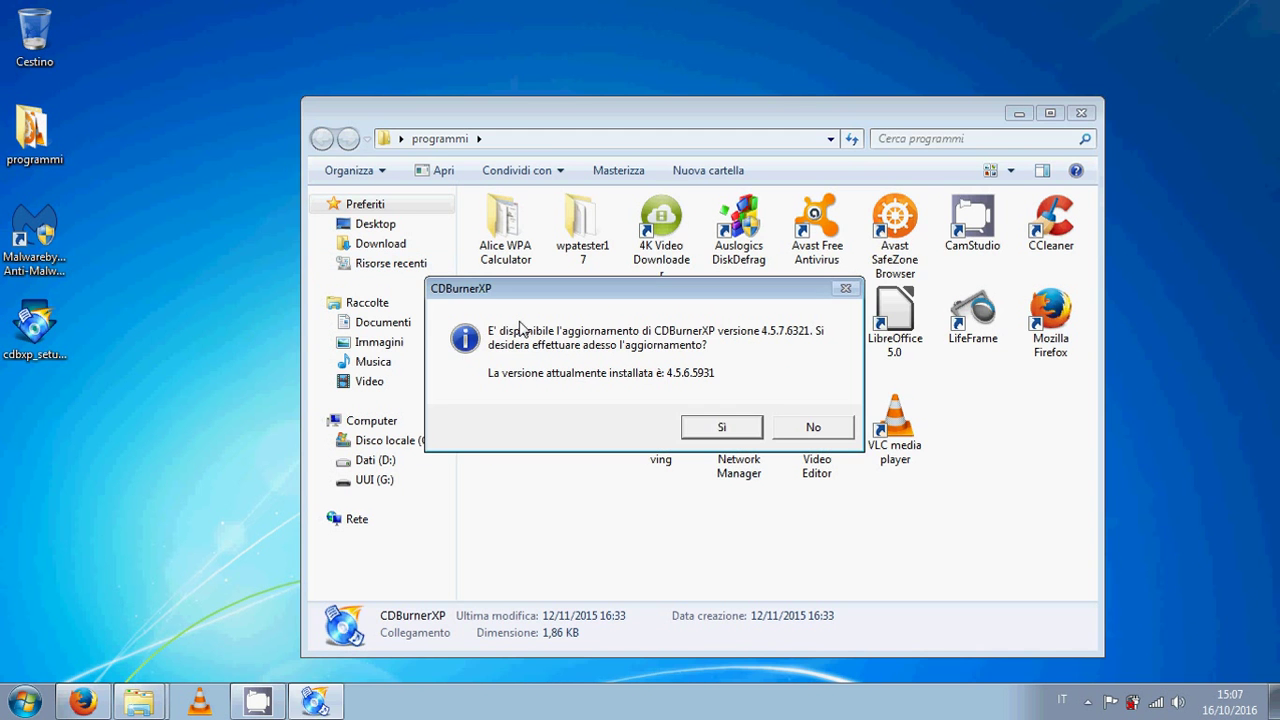
pyautogui.click(803, 428)
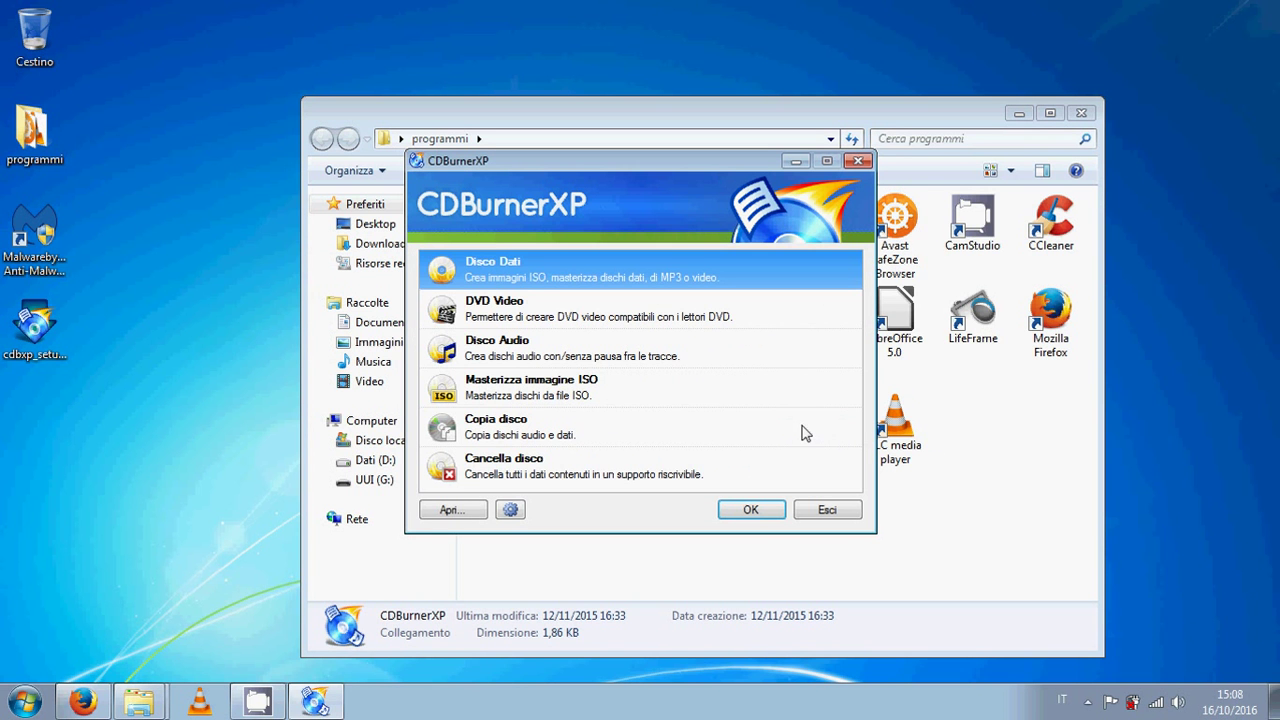
# - Open the Masterizza immagine ISO function, view the ISO file selection dialog and close it without choosing a file
pyautogui.click(497, 391)
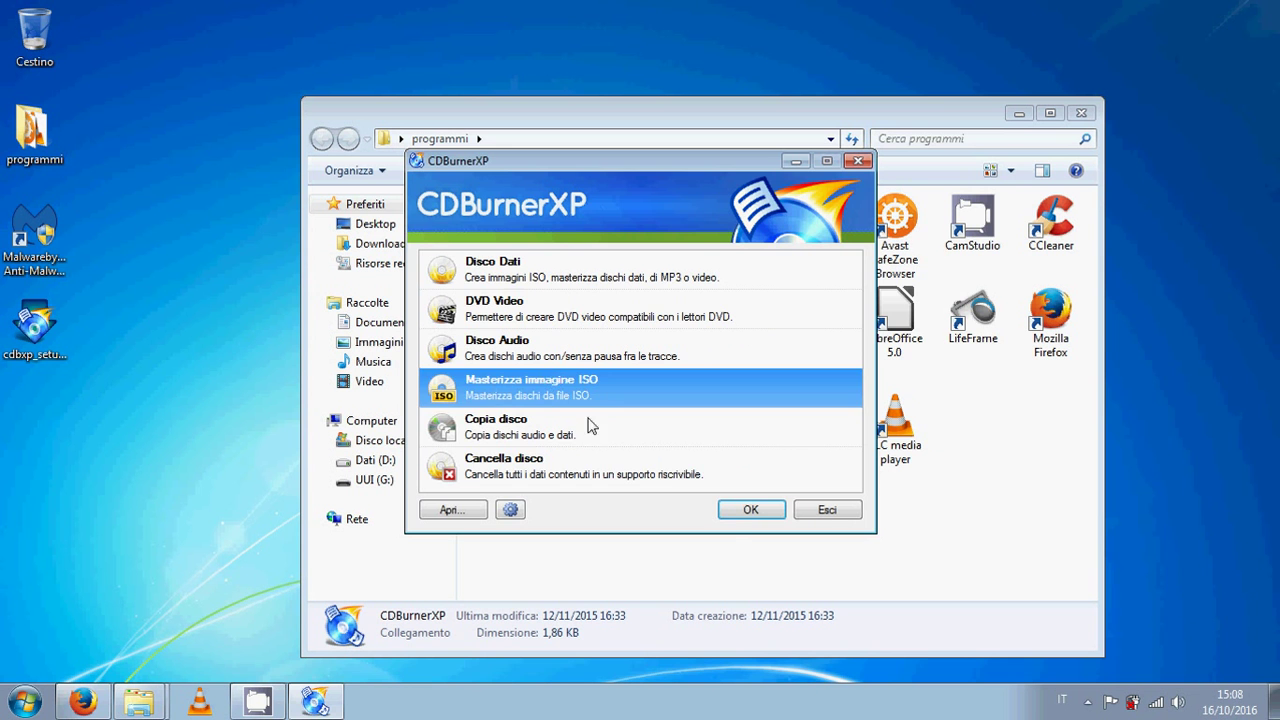
pyautogui.click(729, 517)
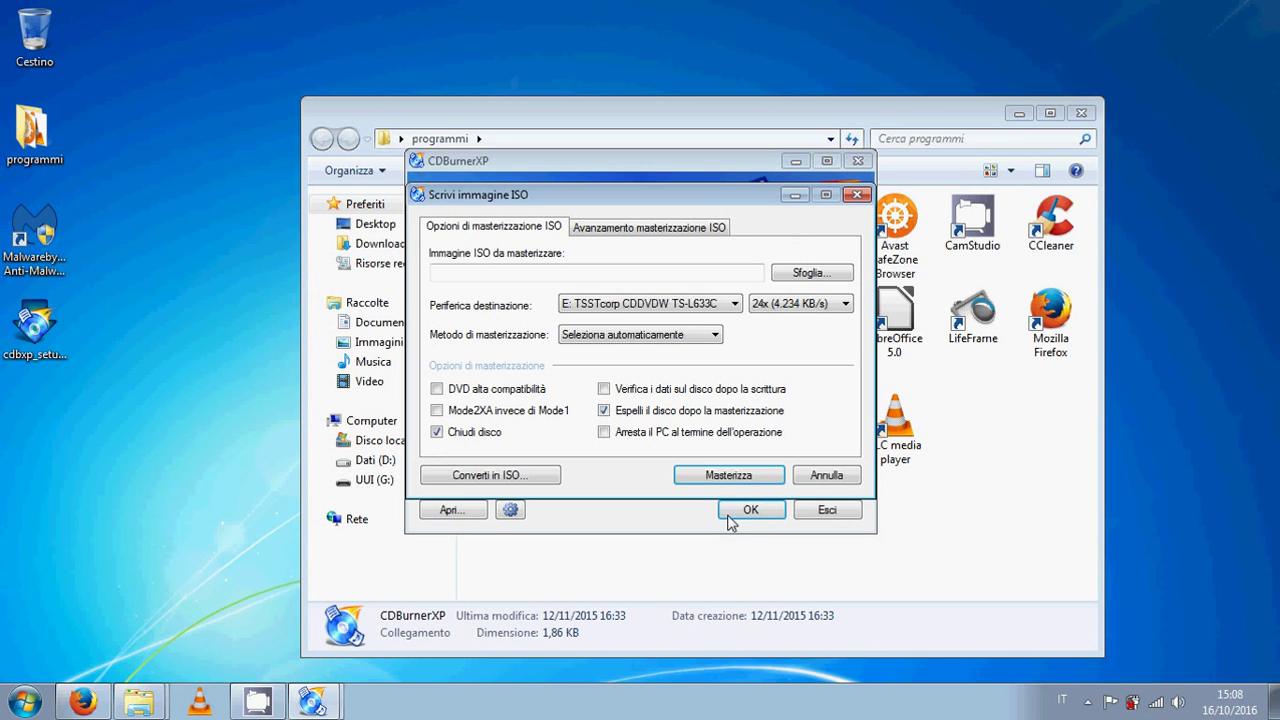
pyautogui.click(798, 275)
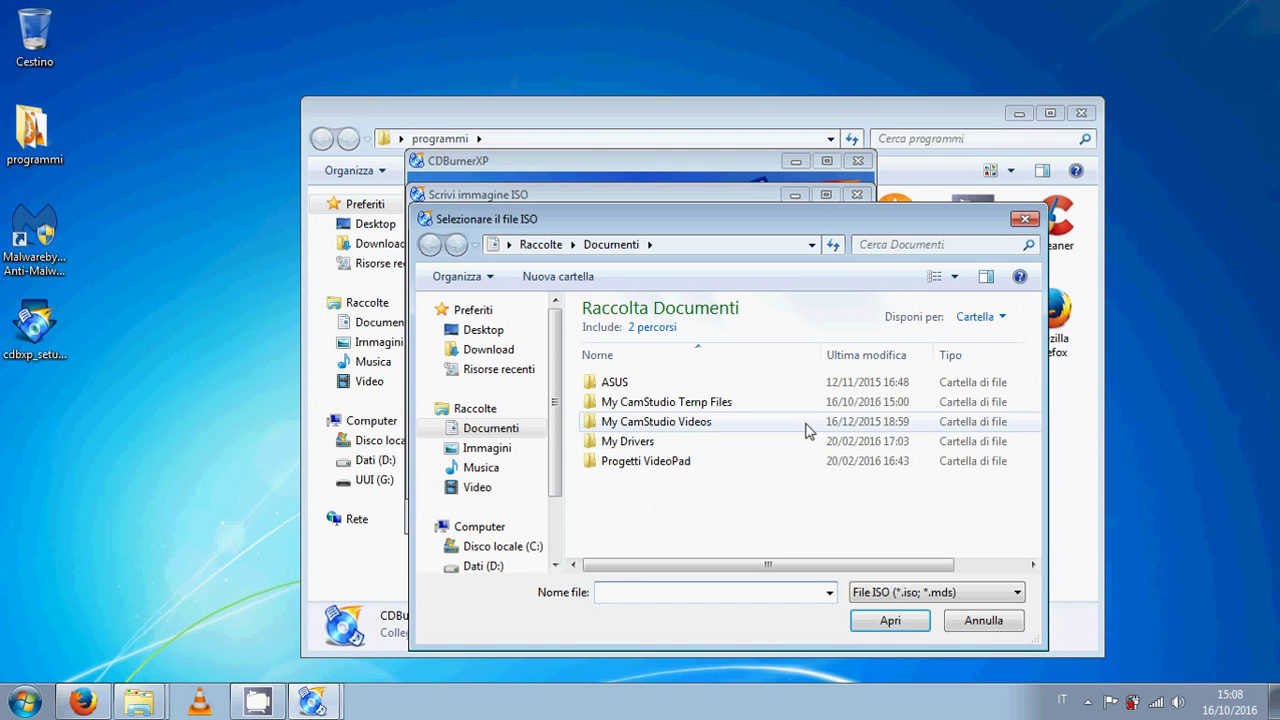
pyautogui.click(1024, 218)
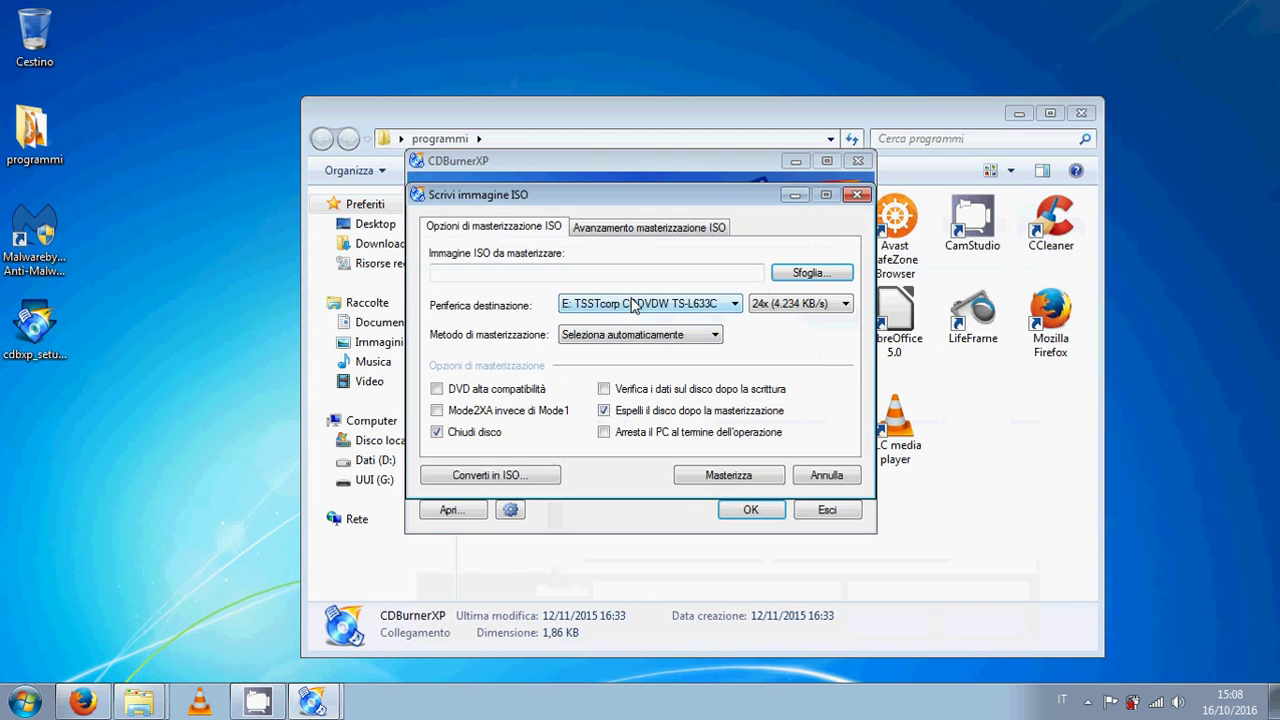
# - Examine the destination drive, speed and burning method choices for the ISO image, and close the Scrivi immagine ISO window
pyautogui.click(632, 305)
pyautogui.click(632, 305)
pyautogui.click(786, 304)
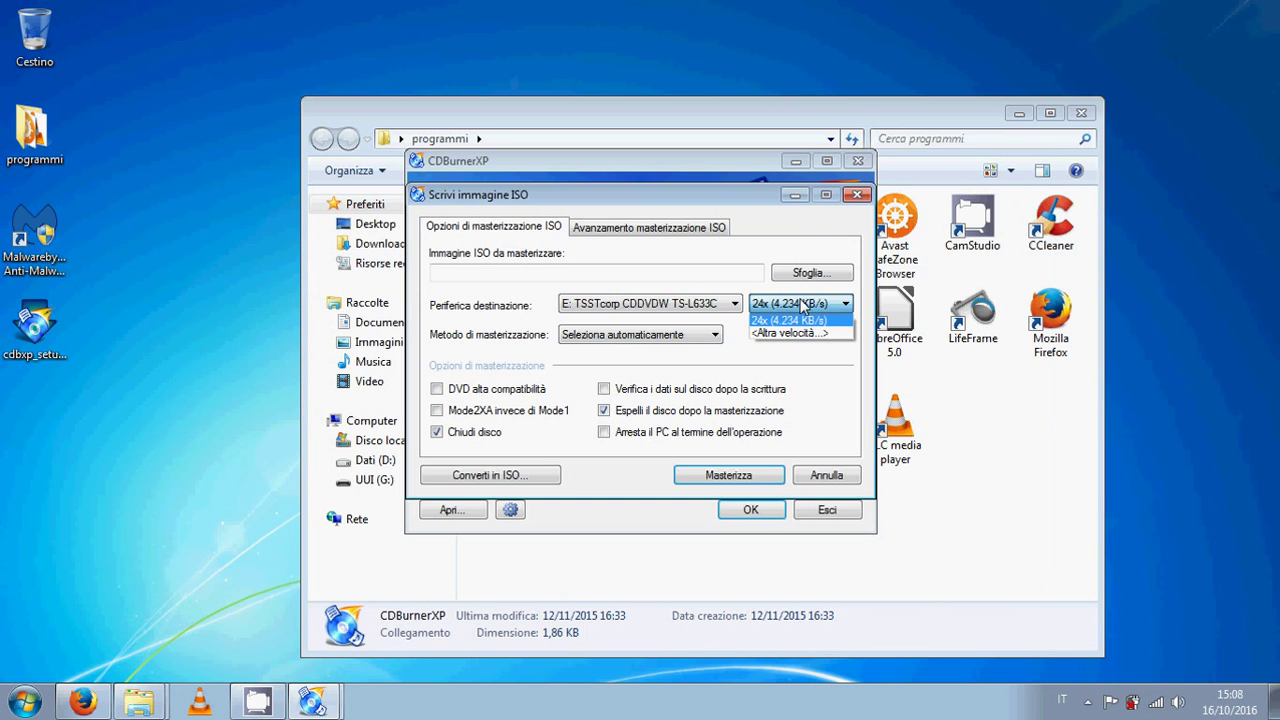
pyautogui.click(801, 303)
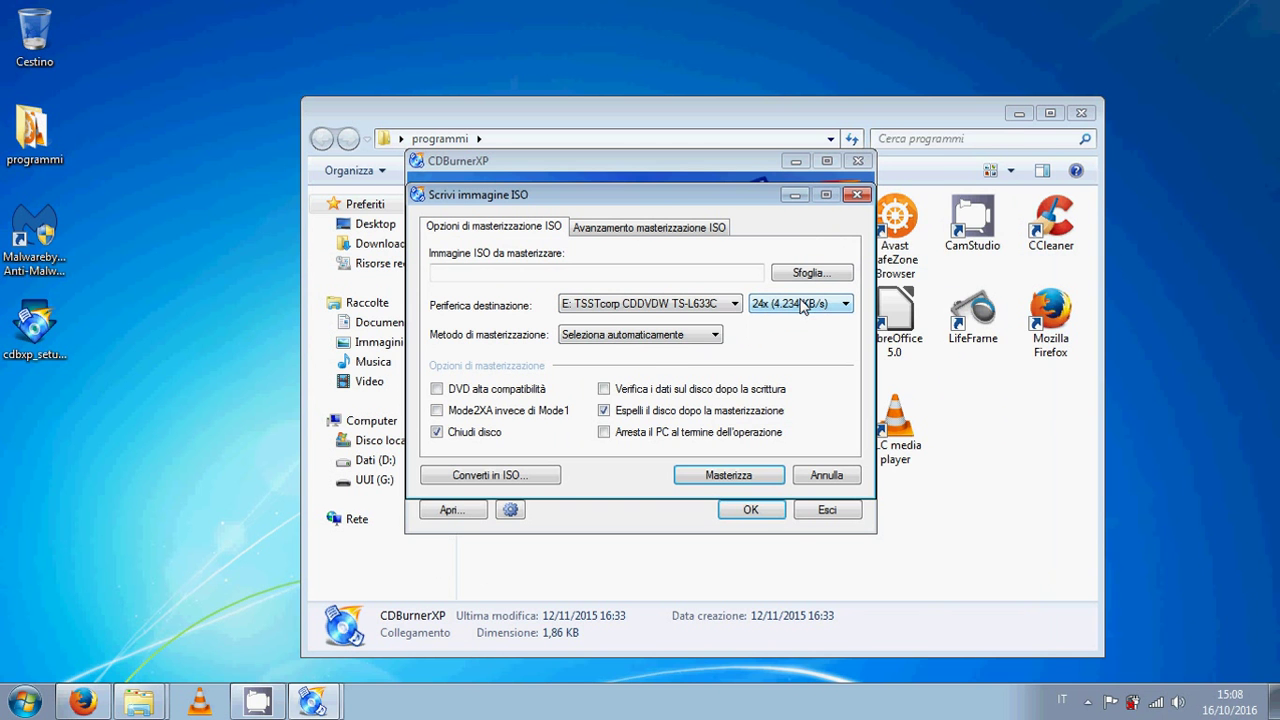
pyautogui.click(683, 337)
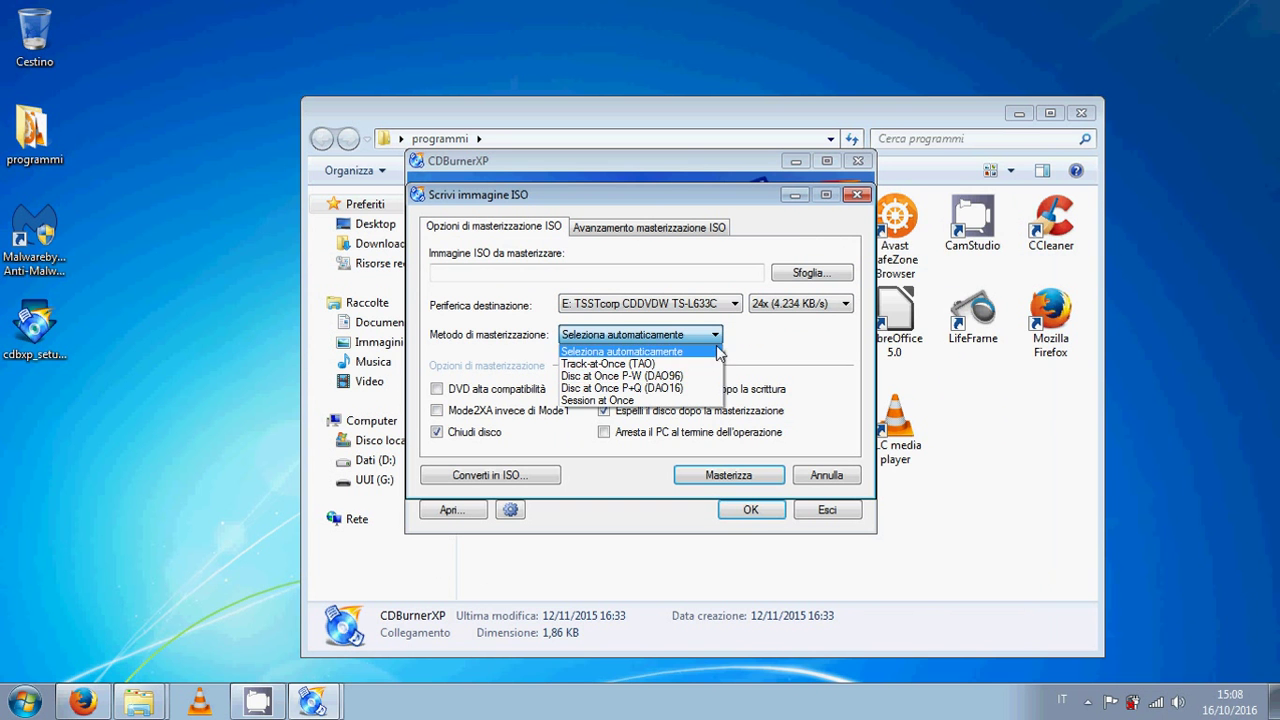
pyautogui.click(614, 338)
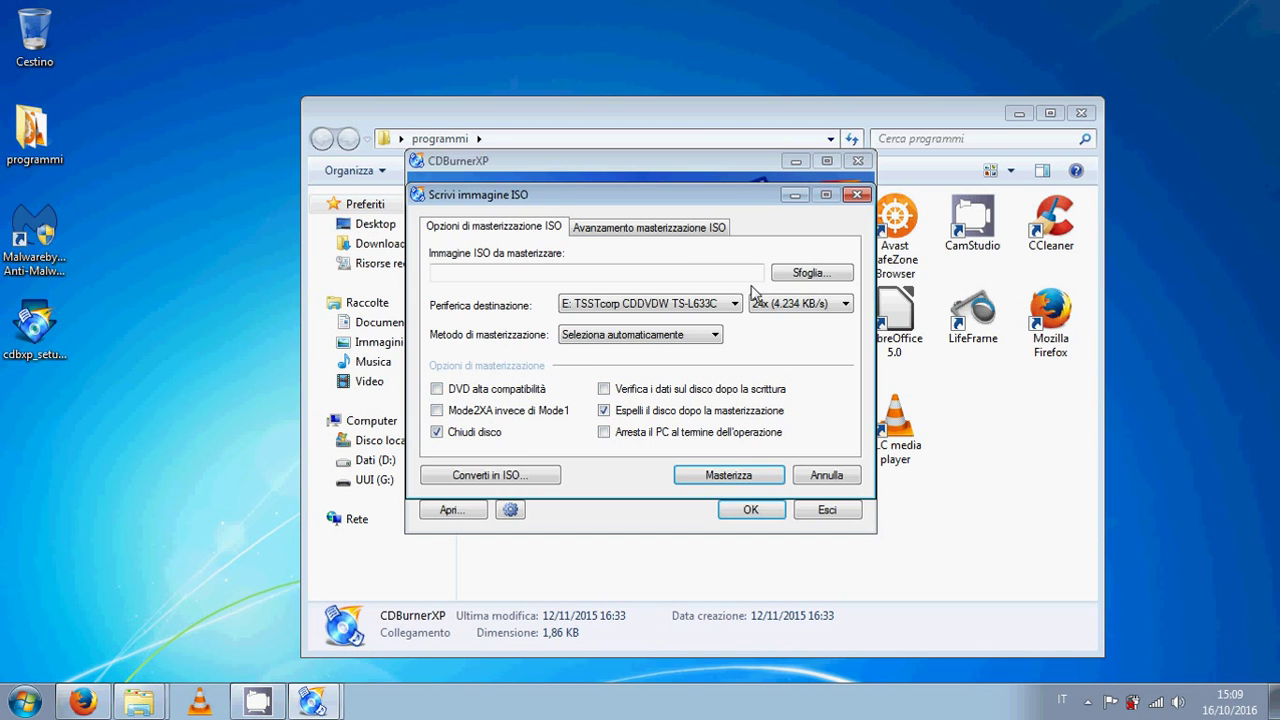
pyautogui.click(855, 196)
# - Open the Copia disco function, inspect the destination and source drive choices, and cancel the disc copy
pyautogui.click(485, 423)
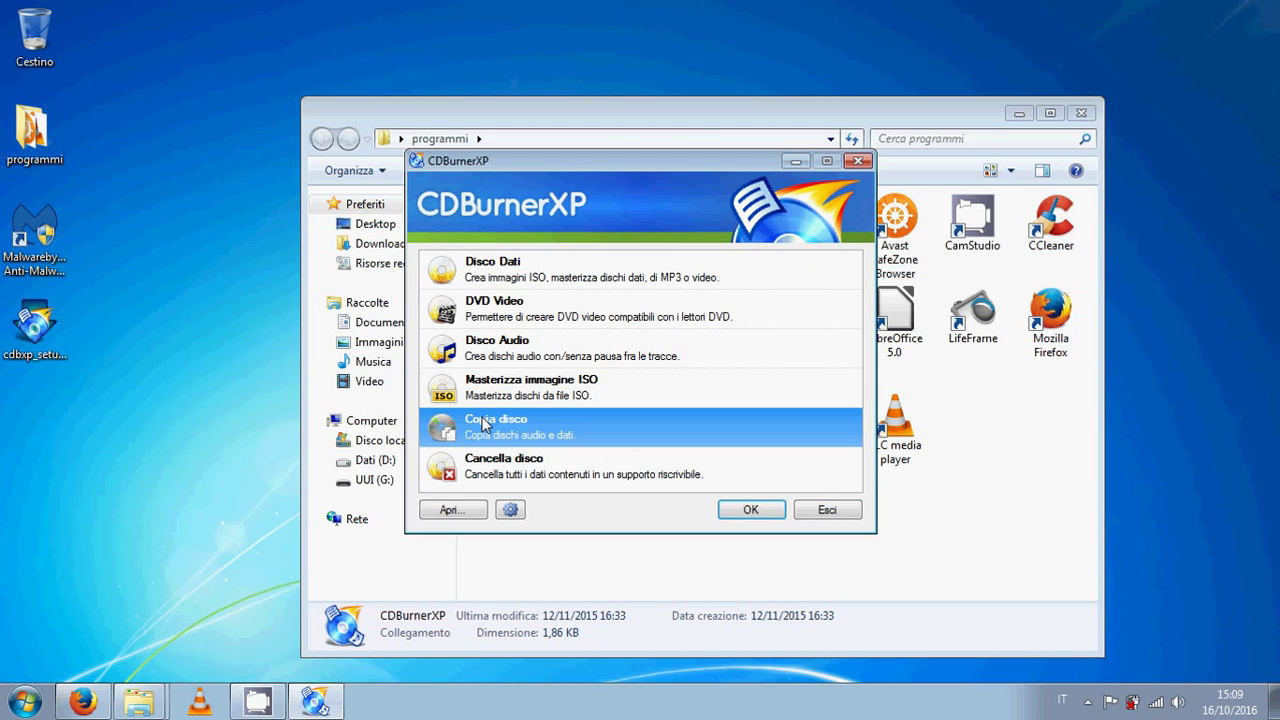
pyautogui.click(737, 510)
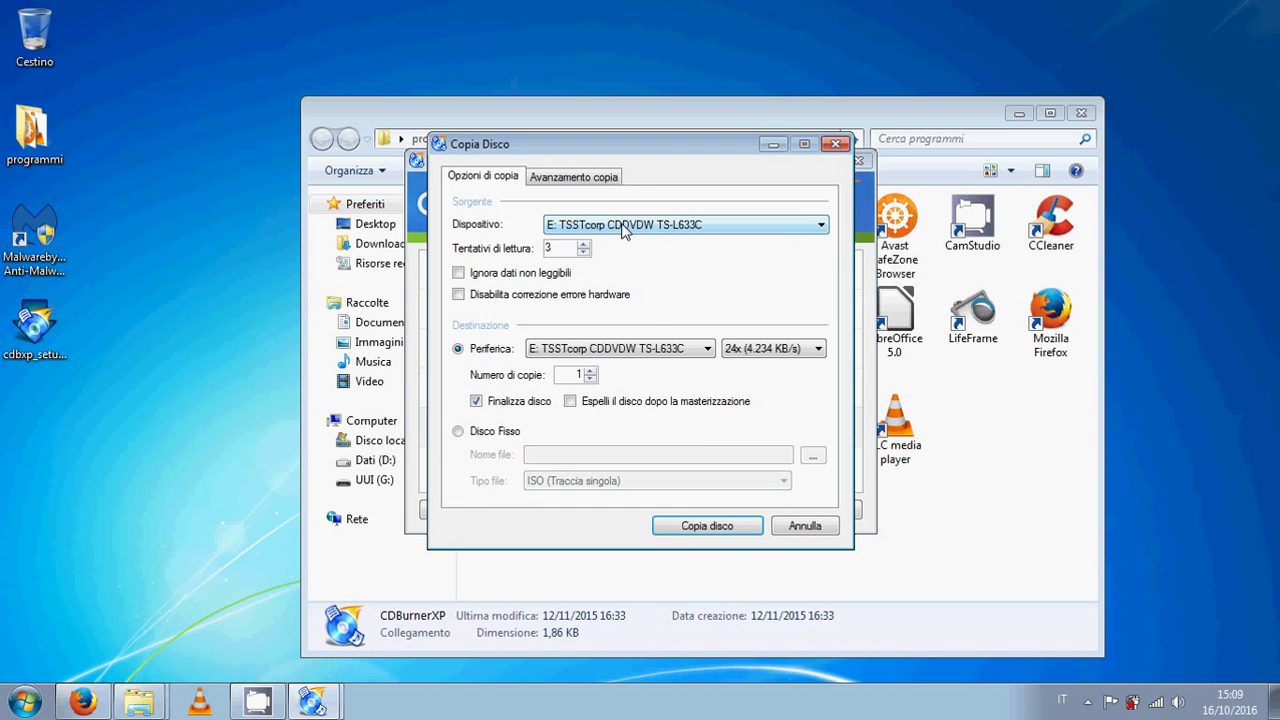
pyautogui.click(620, 350)
pyautogui.click(624, 365)
pyautogui.click(618, 227)
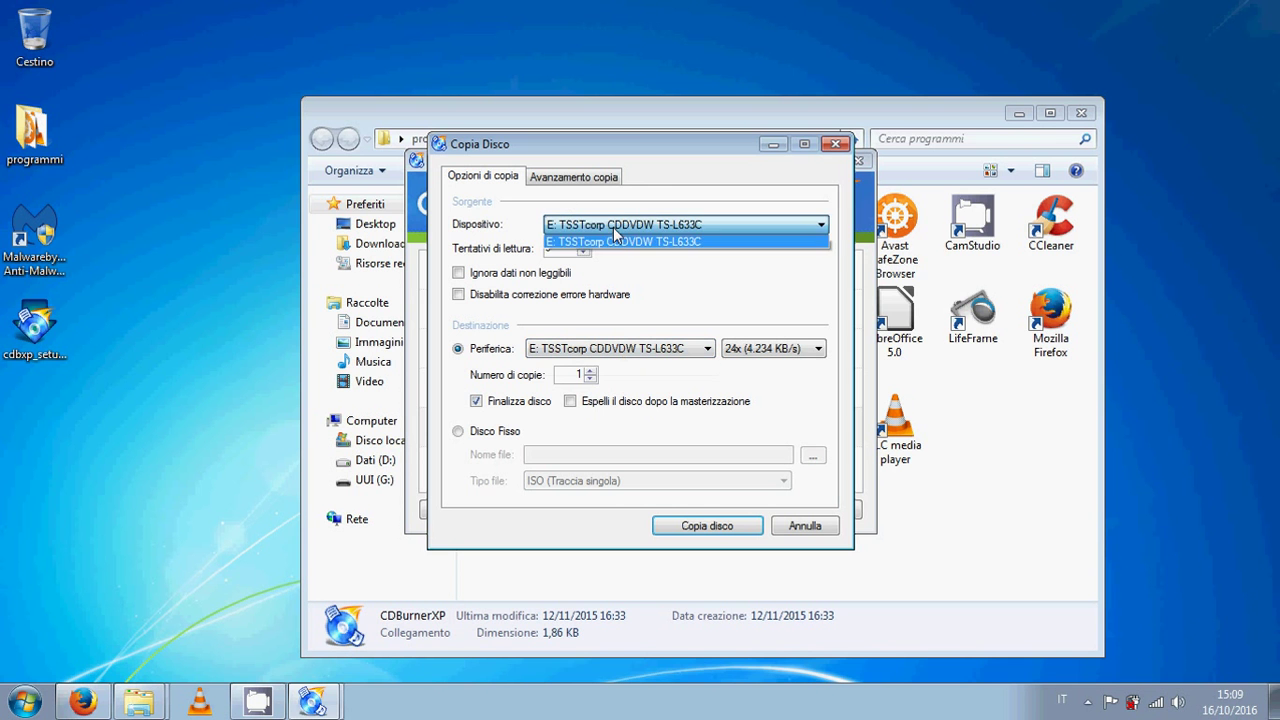
pyautogui.click(616, 228)
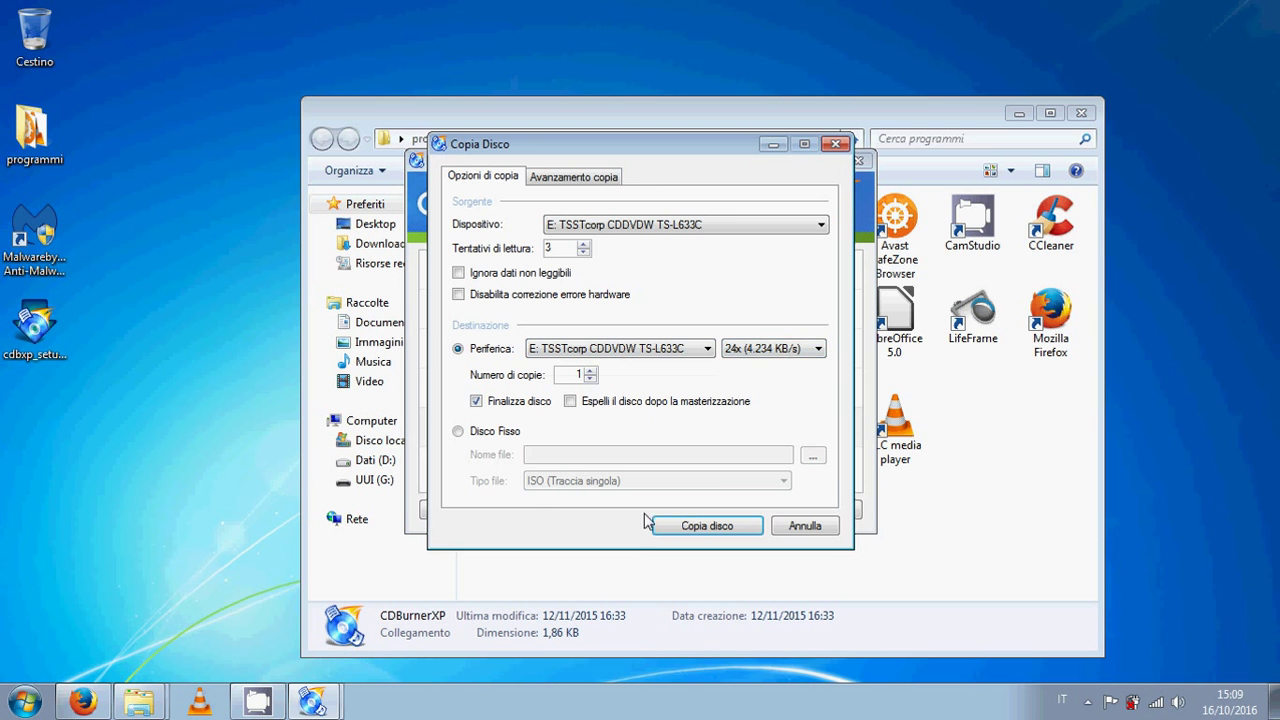
pyautogui.click(786, 530)
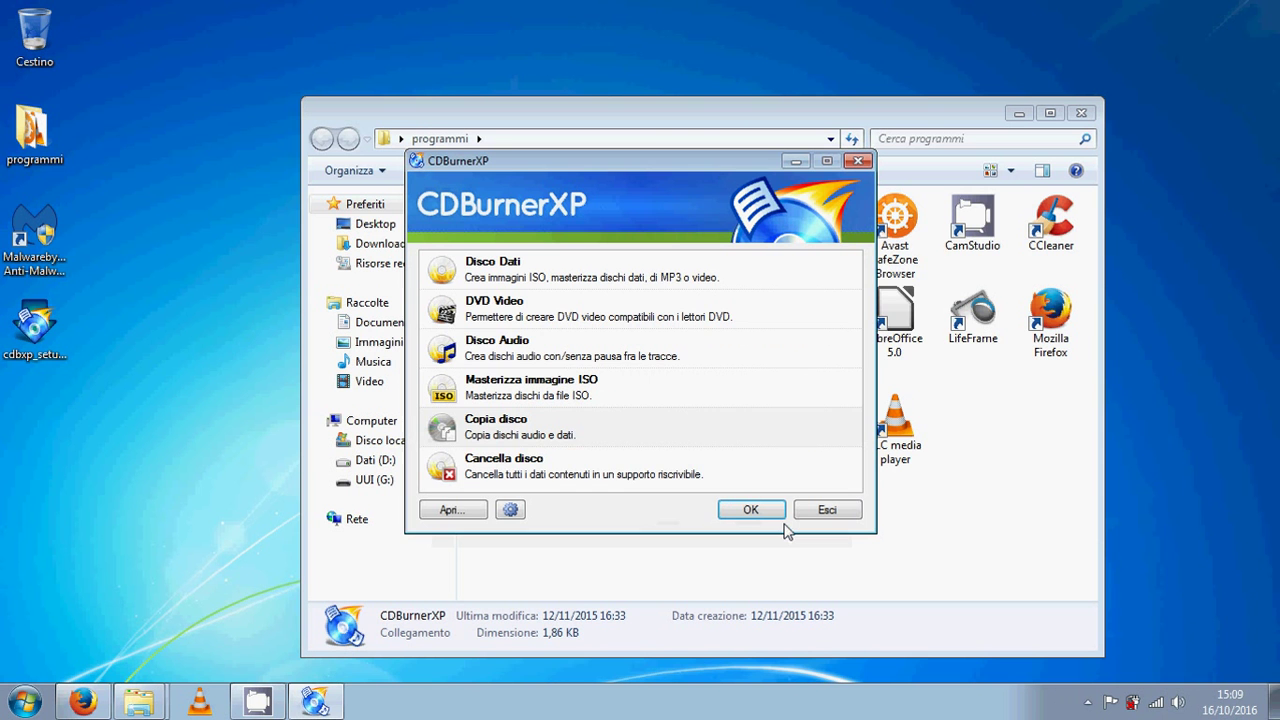
# - Open a new Disco Audio compilation from the CDBurnerXP start window
pyautogui.click(537, 350)
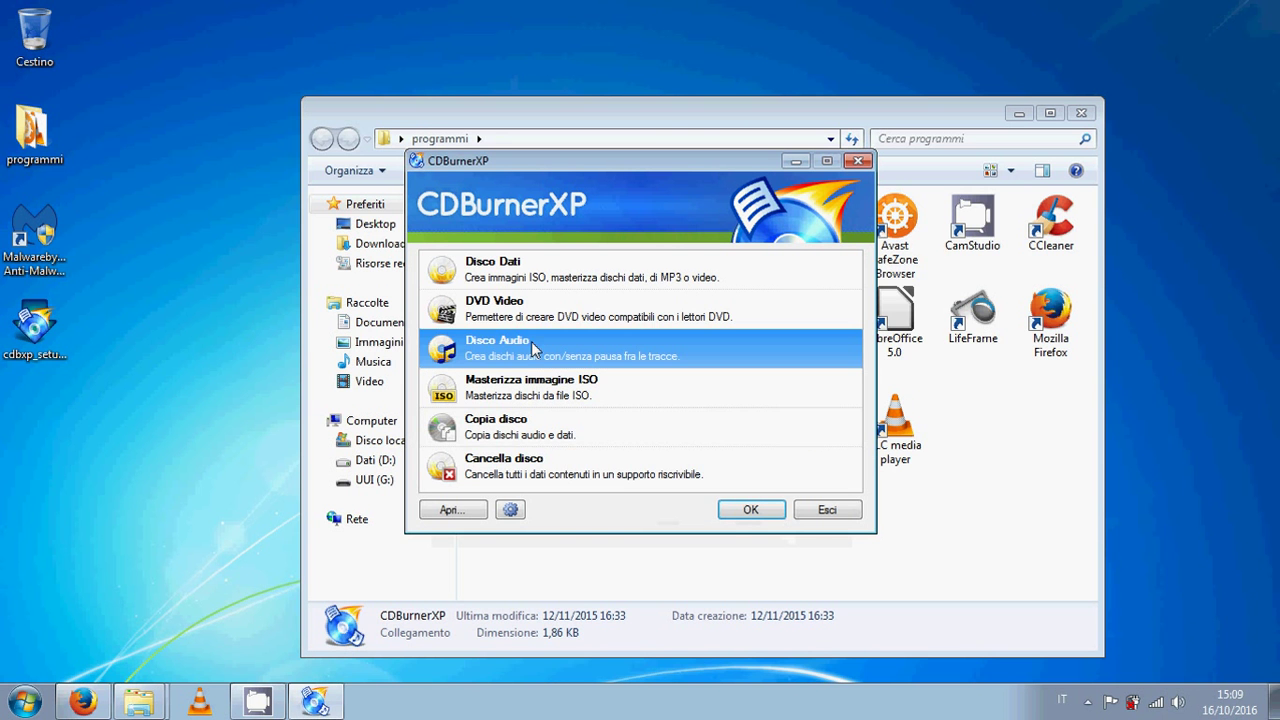
pyautogui.click(736, 514)
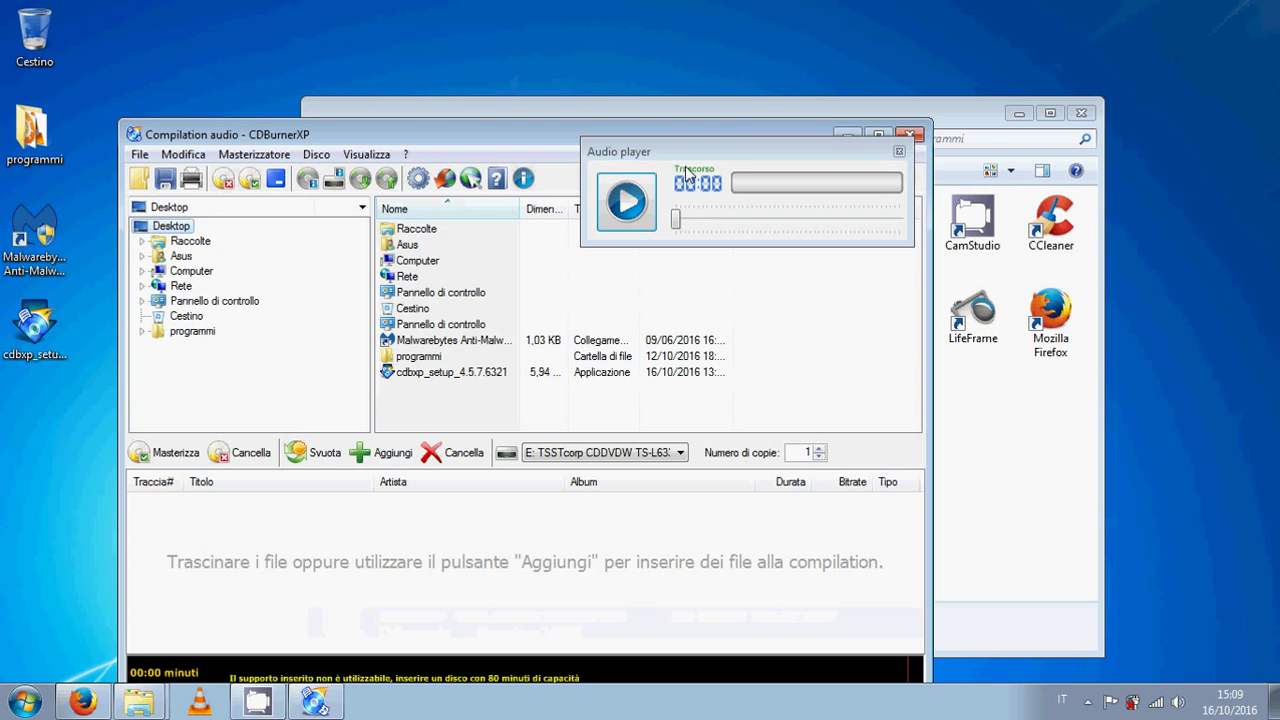
# - Move the Audio player aside and close the empty audio compilation, returning to the start window
pyautogui.moveTo(734, 156); pyautogui.dragTo(640, 185)
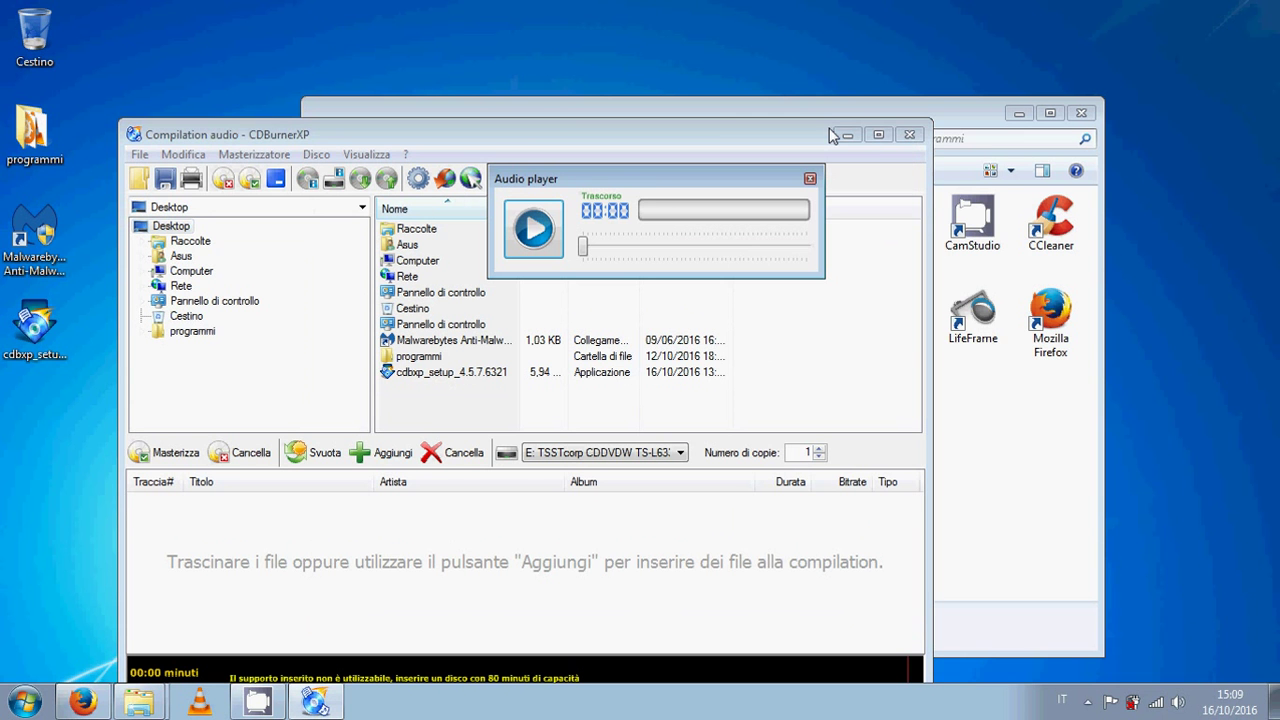
pyautogui.click(908, 137)
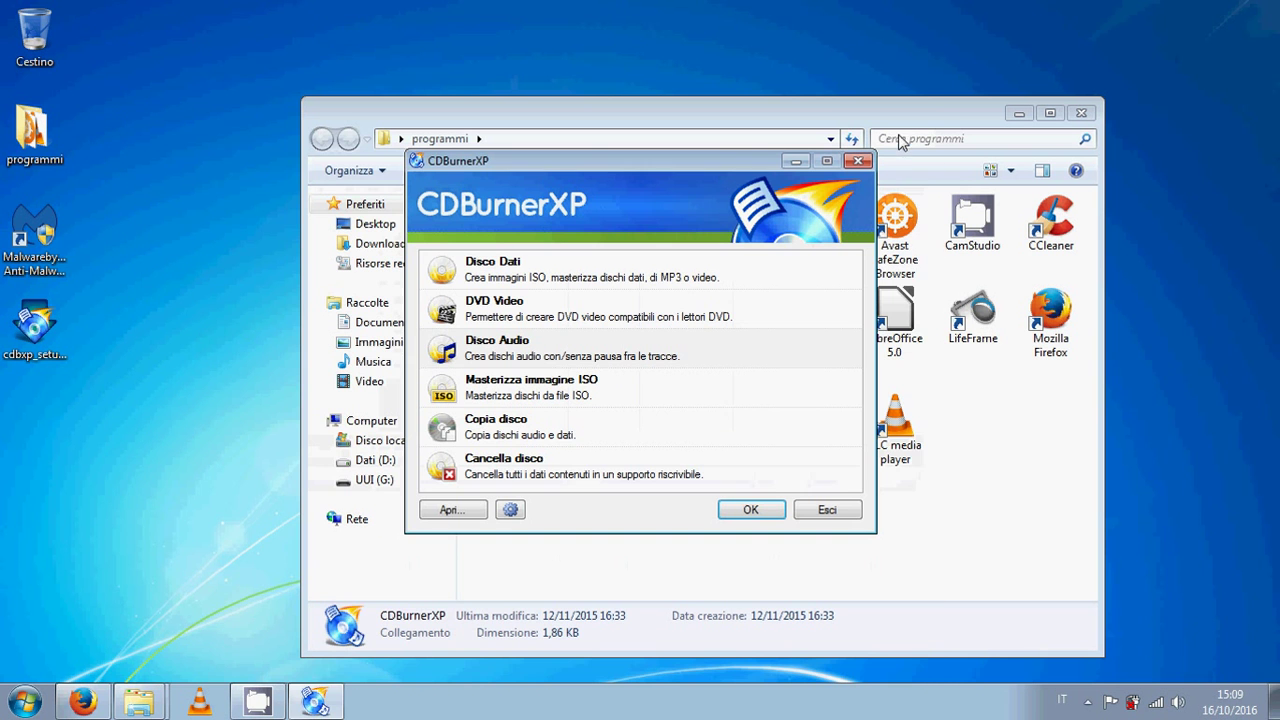
# - Open the Cancella disco function, examine its device, erase method and eject options, and cancel without erasing a disc
pyautogui.click(532, 462)
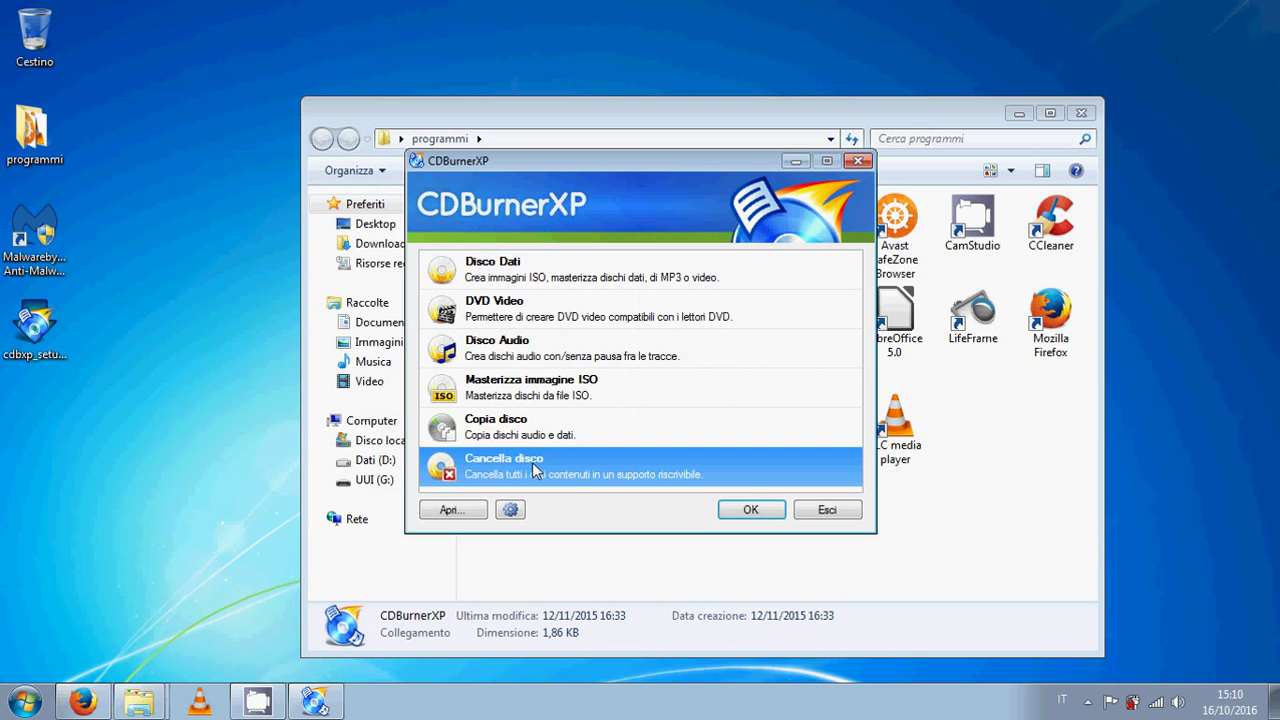
pyautogui.click(750, 510)
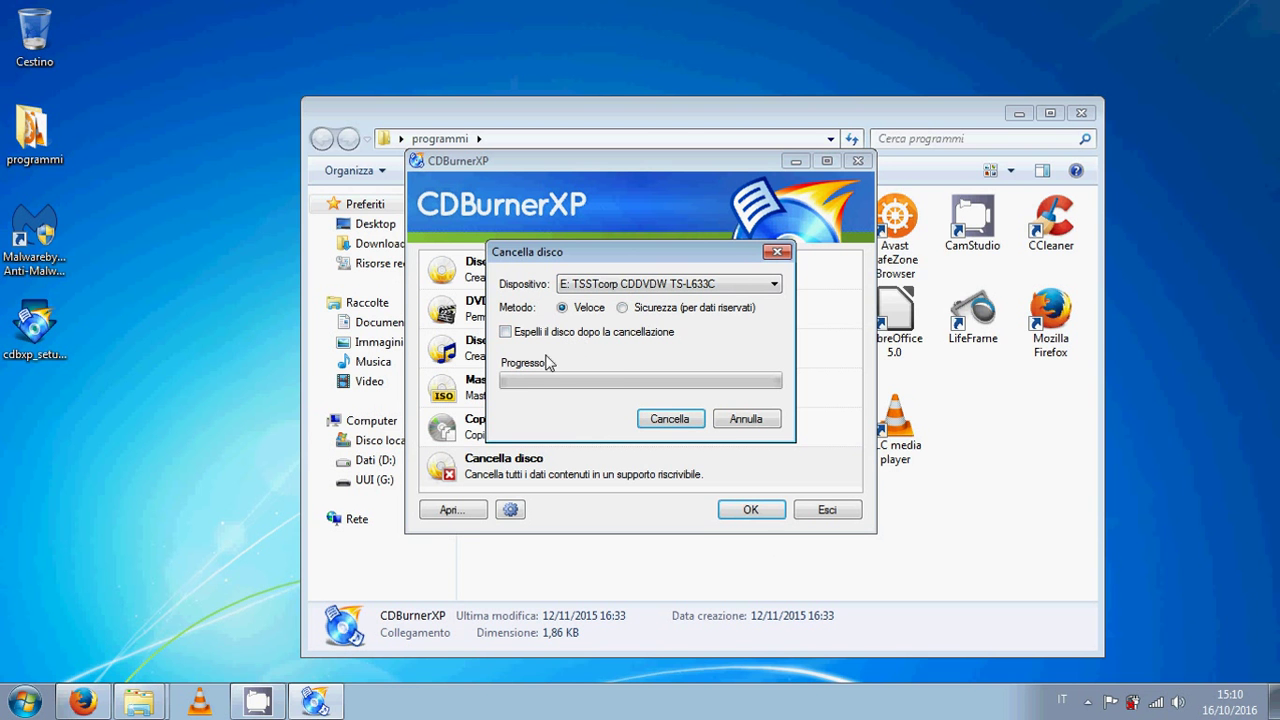
pyautogui.click(745, 420)
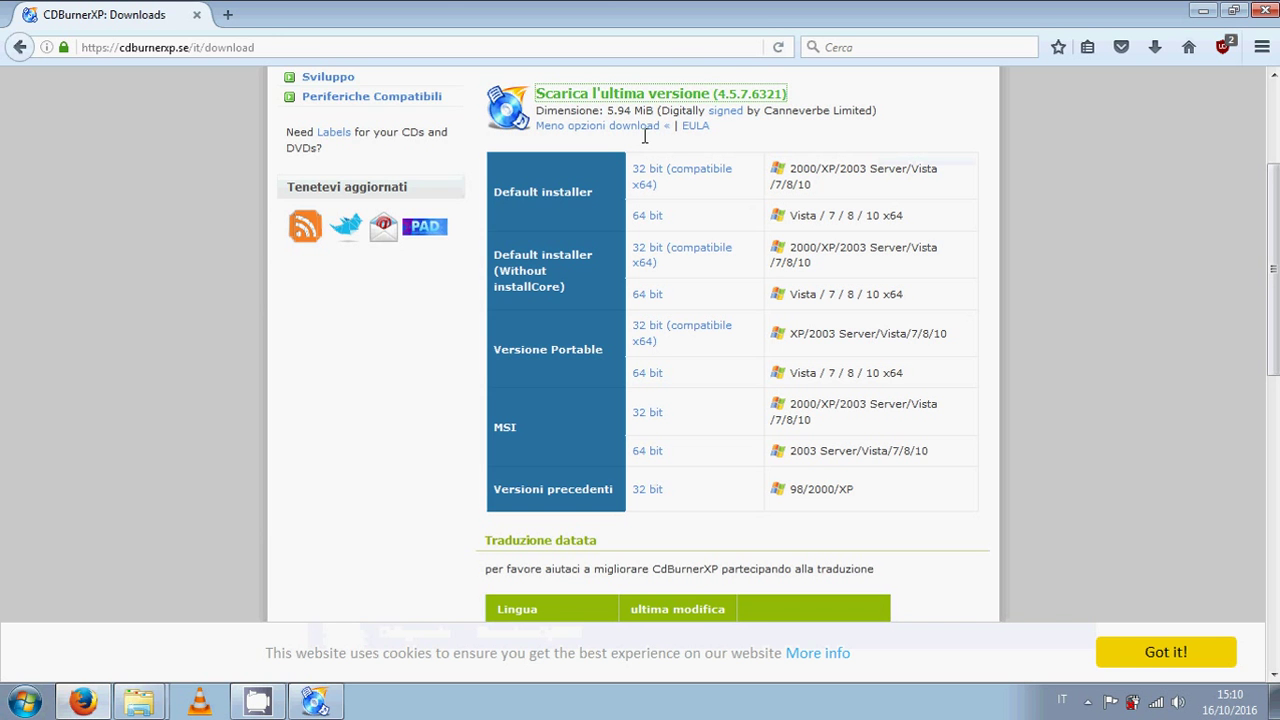
# - Minimize the Firefox download page and the programmi folder window, and bring up the CamStudio recorder window
pyautogui.click(1203, 10)
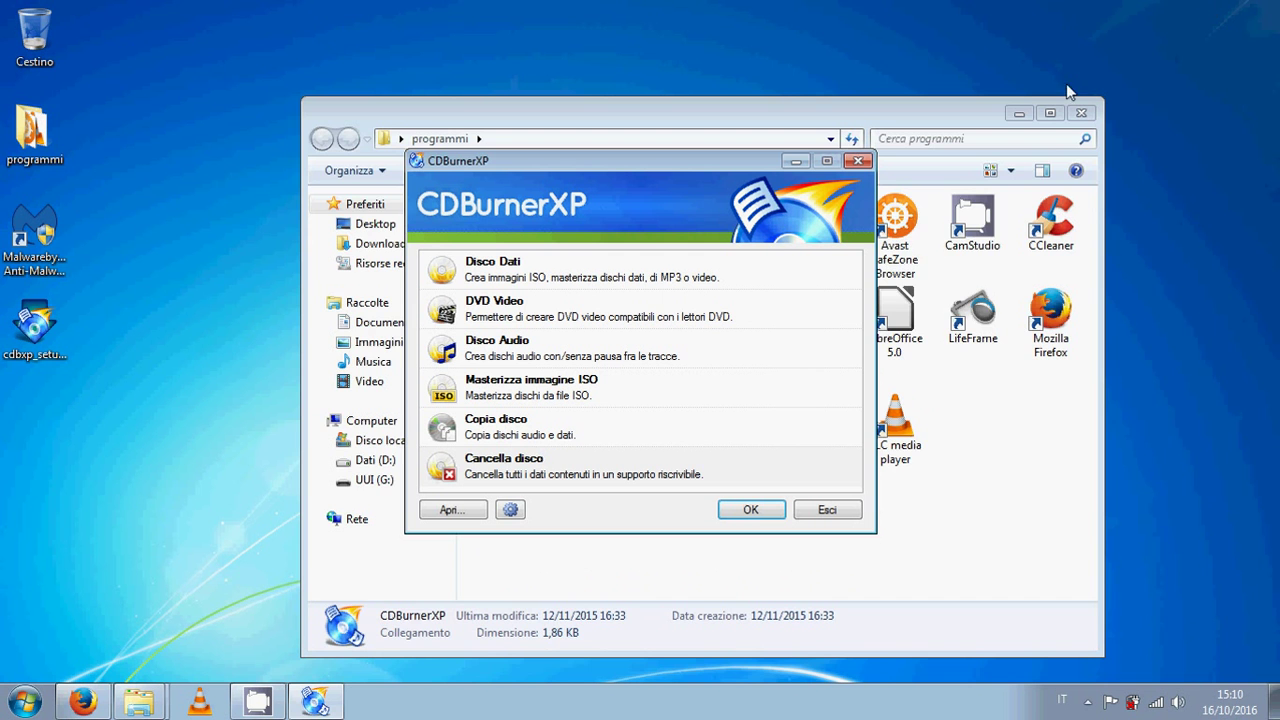
pyautogui.click(1013, 111)
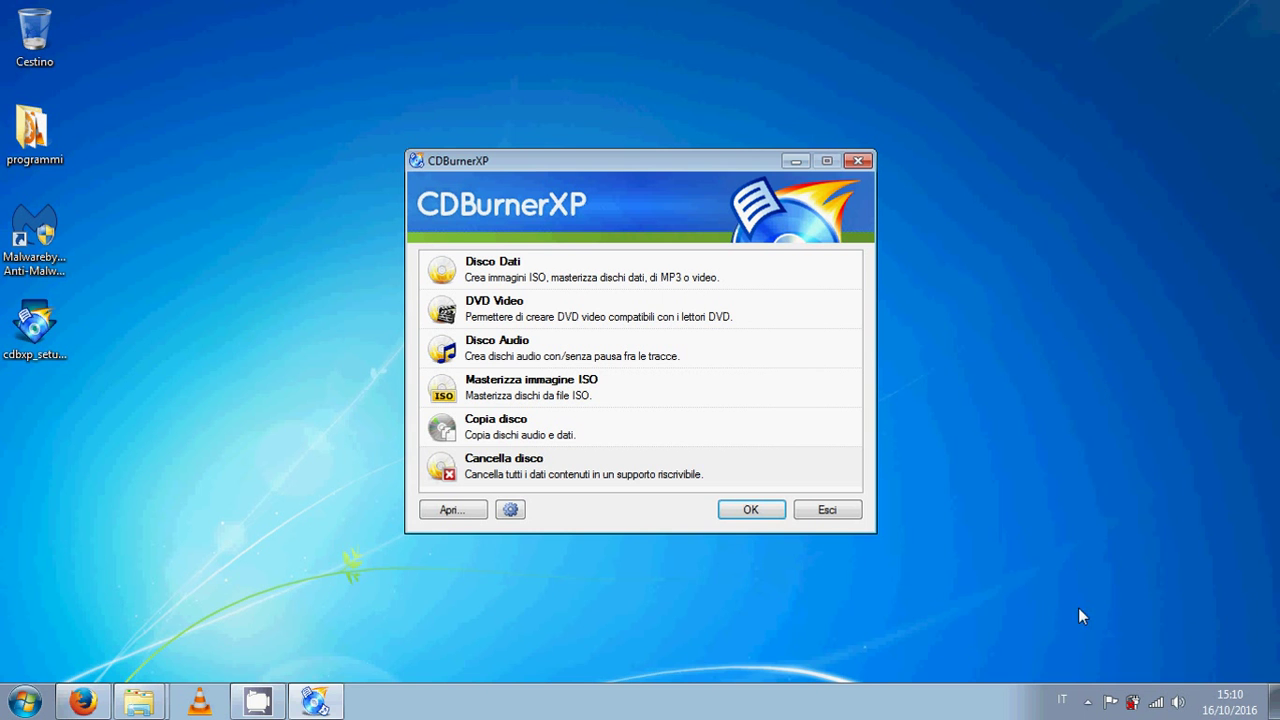
pyautogui.click(1088, 701)
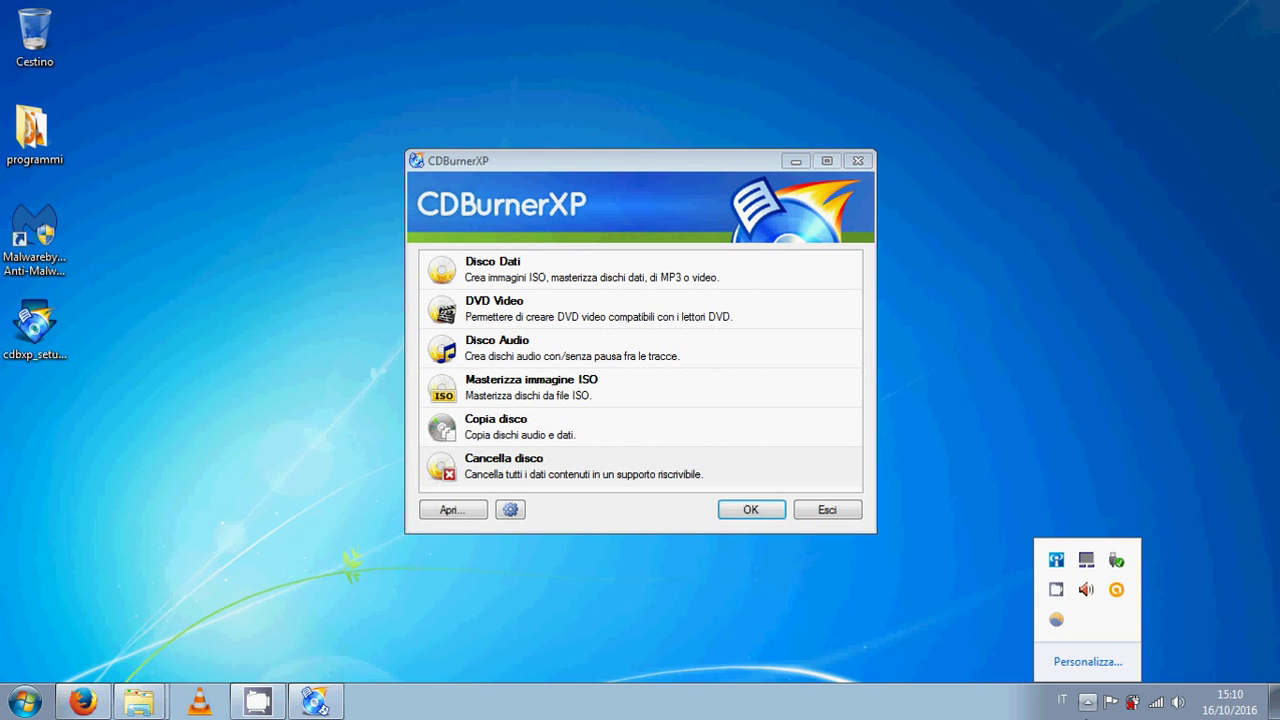
pyautogui.click(1057, 590)
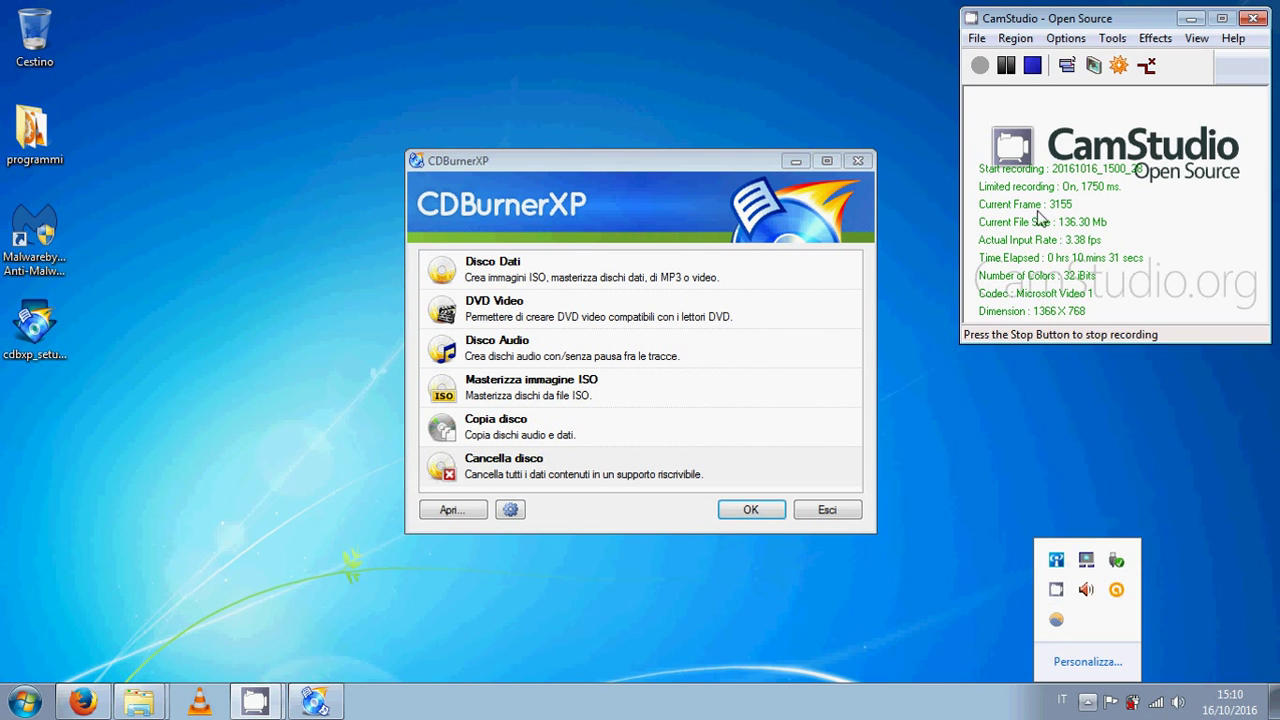